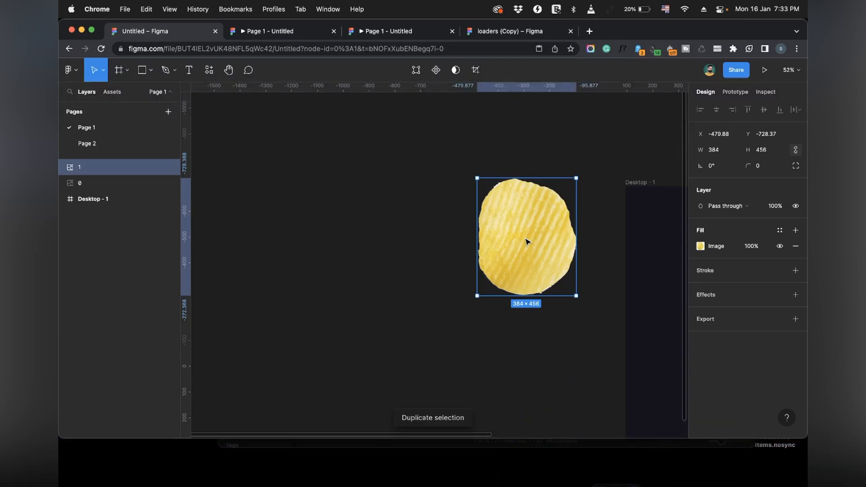
# Duplicate the chip image, narrow the copy to about 272 px at full height, and offset it leftward over the original.
pyautogui.press('super+d')
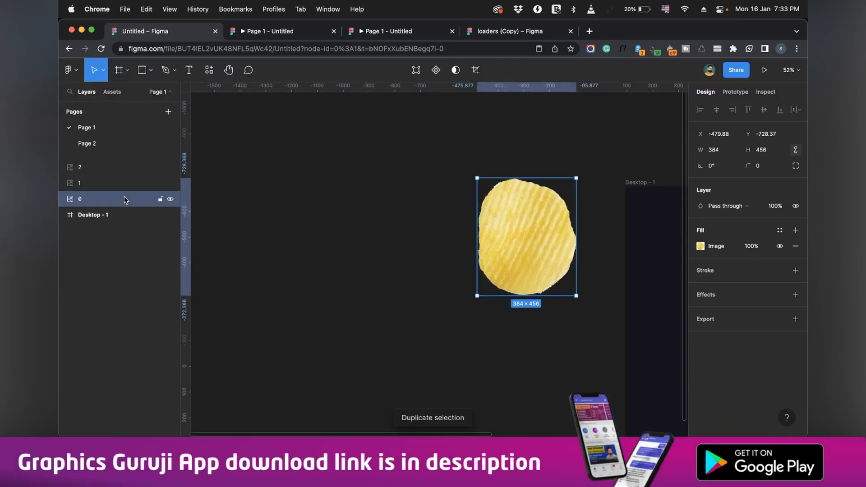
pyautogui.click(473, 236)
pyautogui.click(541, 240)
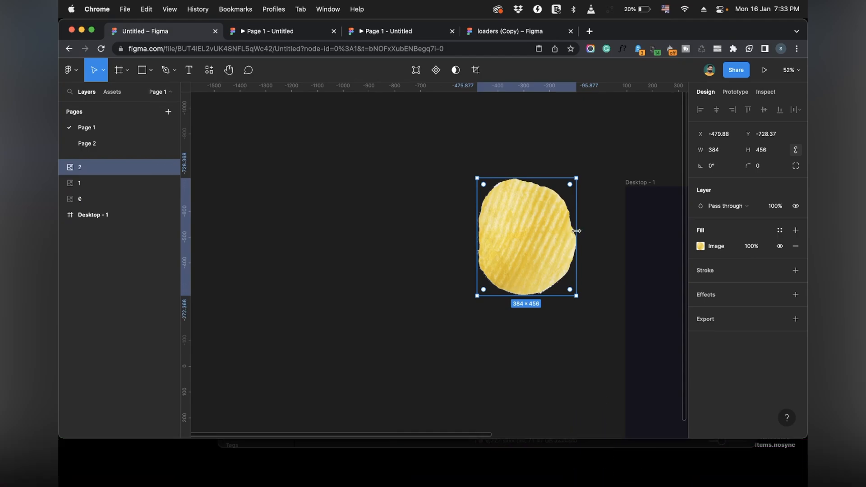
pyautogui.moveTo(561, 239); pyautogui.dragTo(516, 235)
pyautogui.scroll(5, 539, 240)
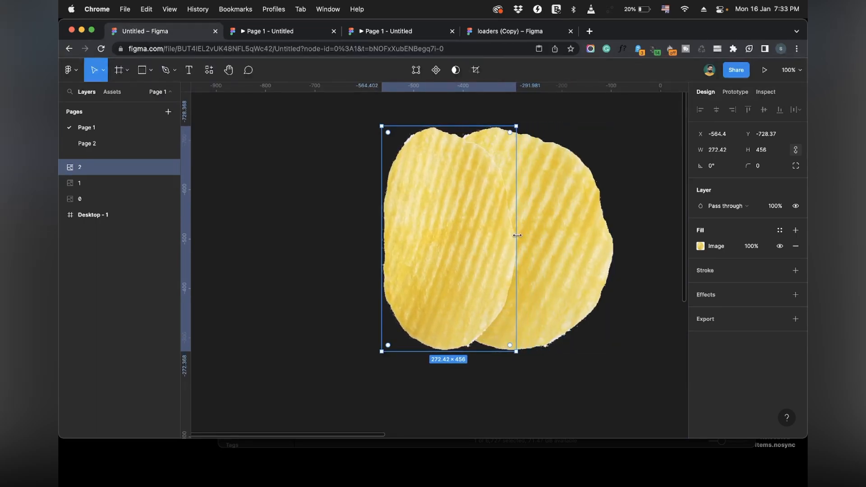
pyautogui.moveTo(455, 253); pyautogui.dragTo(465, 254)
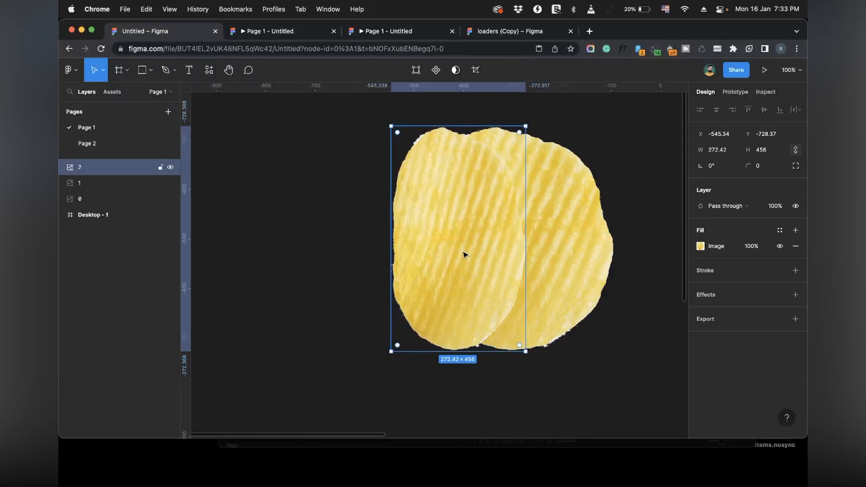
pyautogui.scroll(-5, 465, 253)
pyautogui.hscroll(-1, 461, 250)
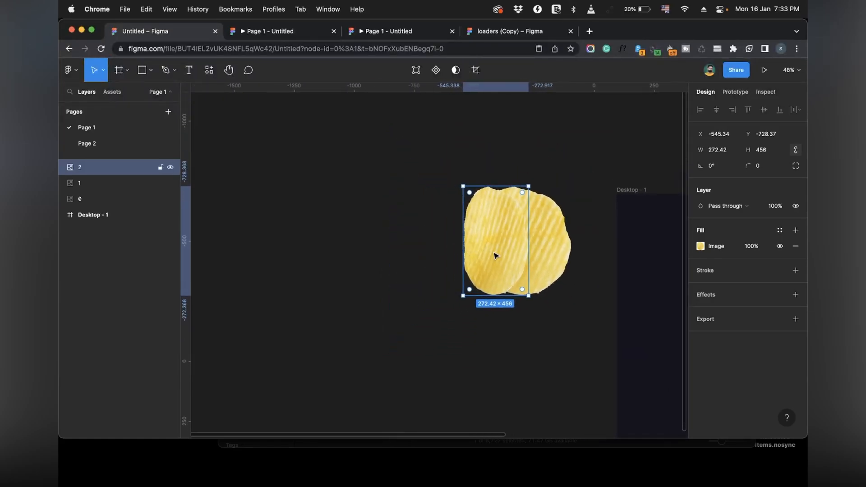
pyautogui.moveTo(548, 254); pyautogui.dragTo(548, 275)
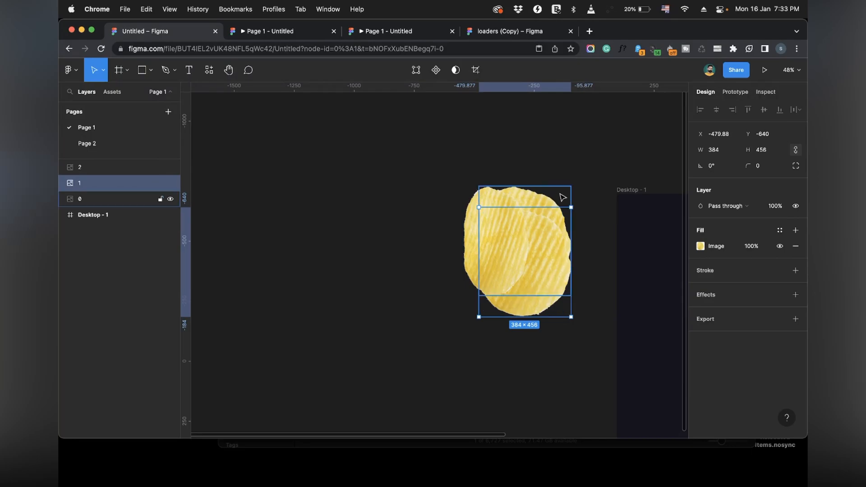
pyautogui.click(545, 203)
pyautogui.moveTo(543, 201); pyautogui.dragTo(544, 186)
pyautogui.press('super+z')
pyautogui.press('super+z')
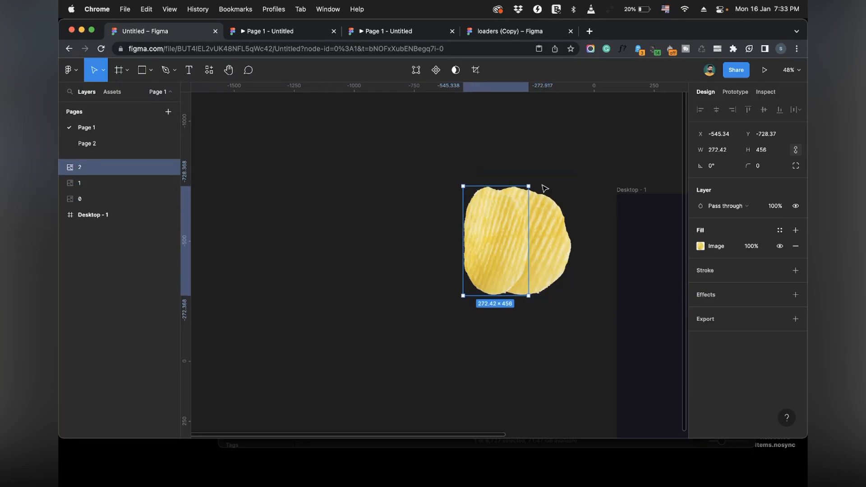
pyautogui.click(544, 222)
pyautogui.moveTo(544, 222); pyautogui.dragTo(548, 217)
pyautogui.press('super+z')
pyautogui.click(548, 325)
pyautogui.scroll(3, 548, 325)
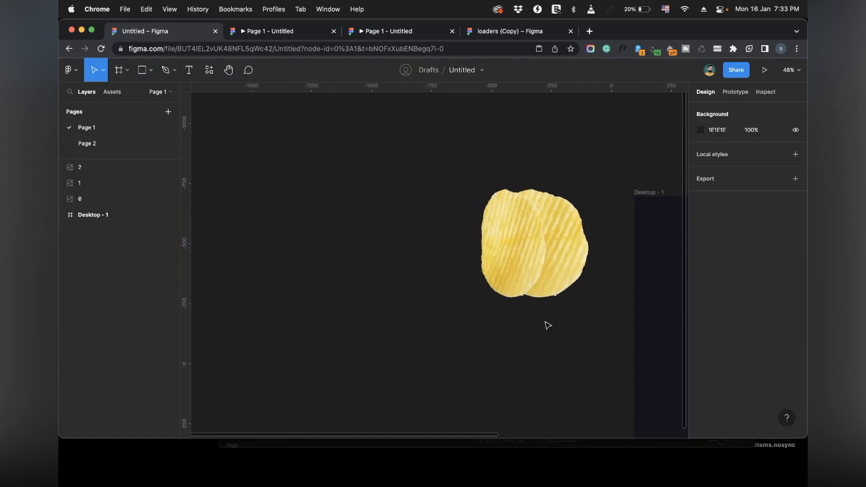
# Add four more progressively narrower chip copies extending leftward in a row, ending with a thin edge-on sliver.
pyautogui.click(524, 266)
pyautogui.moveTo(523, 224); pyautogui.dragTo(373, 217)
pyautogui.press('super+z')
pyautogui.scroll(5, 417, 233)
pyautogui.click(430, 220)
pyautogui.click(416, 218)
pyautogui.scroll(-5, 401, 223)
pyautogui.scroll(5, 379, 223)
# Narrow the second-thinnest chip slice to about 47 px and tighten the spacing between the thin slices.
pyautogui.click(421, 221)
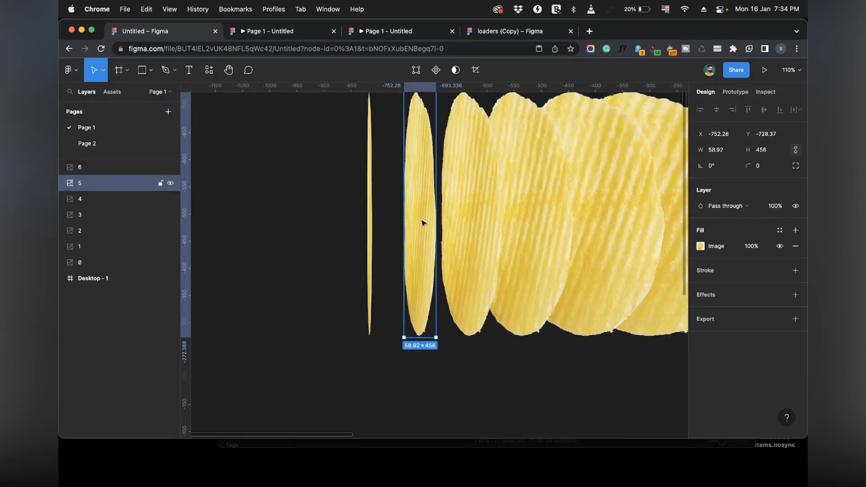
pyautogui.moveTo(432, 219); pyautogui.dragTo(423, 223)
pyautogui.moveTo(370, 228); pyautogui.dragTo(482, 230)
# Select all seven chip layers, 0 to 6, and wrap them in a frame.
pyautogui.scroll(-5, 400, 231)
pyautogui.scroll(5, 431, 234)
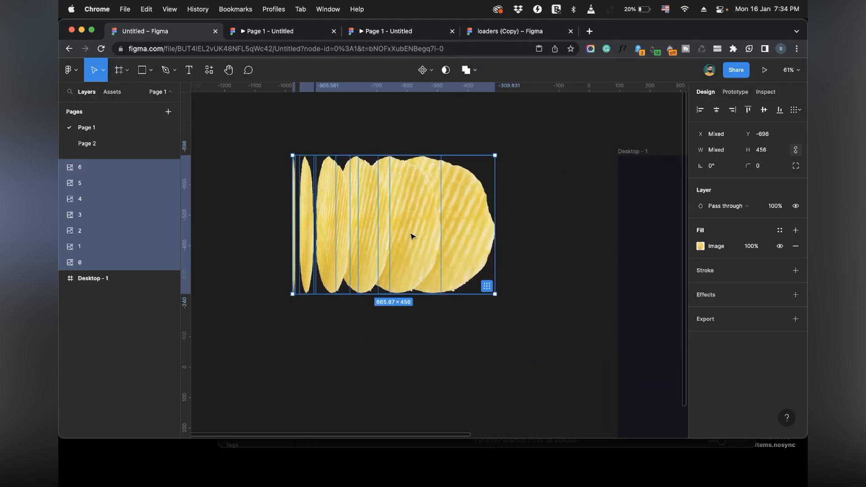
pyautogui.rightClick(412, 234)
pyautogui.click(424, 258)
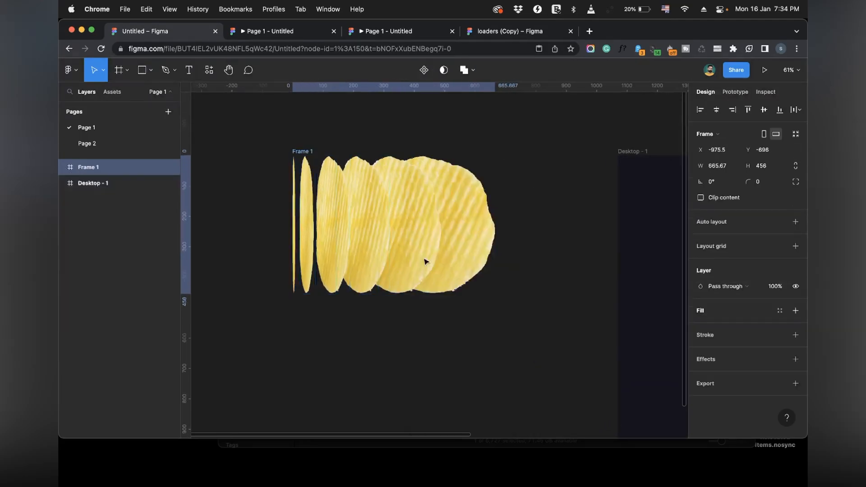
# Duplicate Frame 1 and place the copy directly below it at Y -82, aligned with its left edge.
pyautogui.click(305, 154)
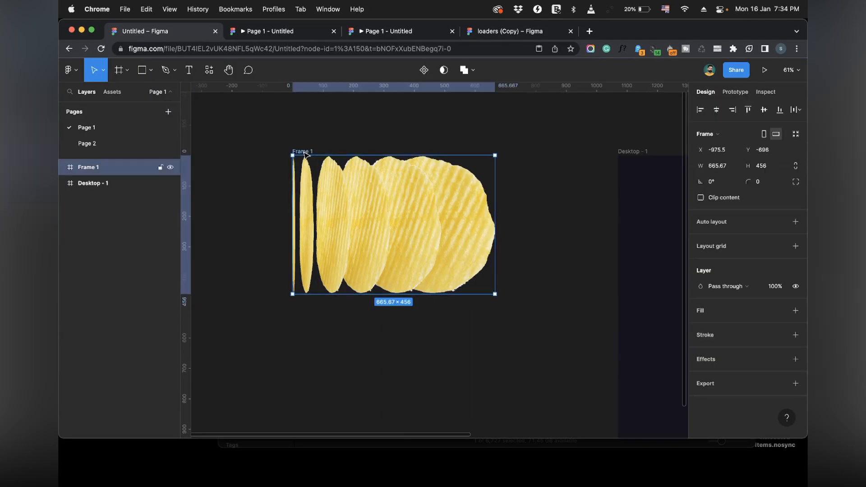
pyautogui.scroll(-1, 304, 153)
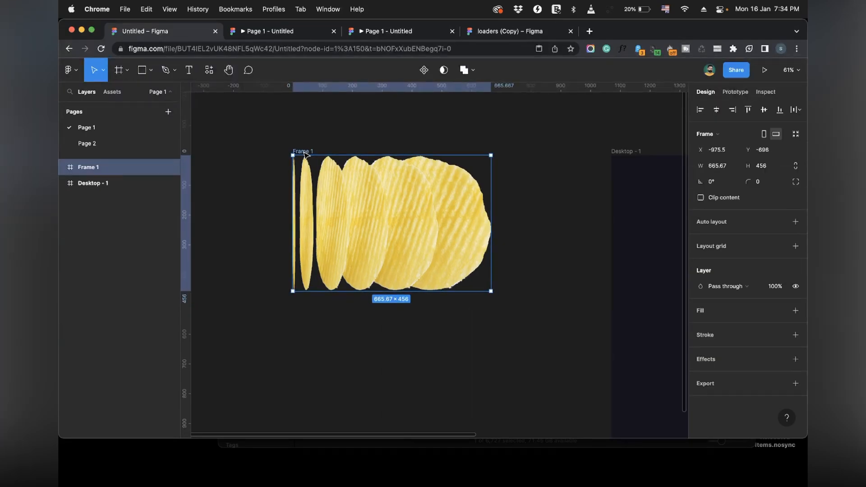
pyautogui.scroll(-3, 305, 154)
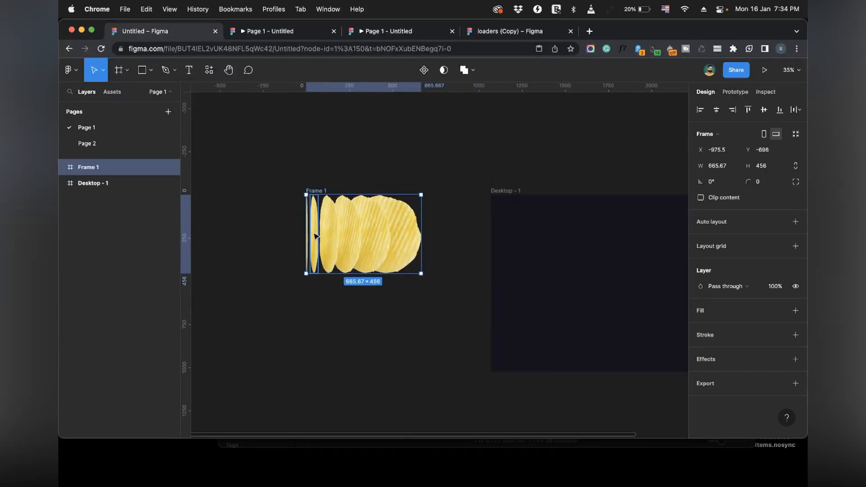
pyautogui.scroll(-3, 314, 237)
pyautogui.moveTo(336, 196); pyautogui.dragTo(342, 244)
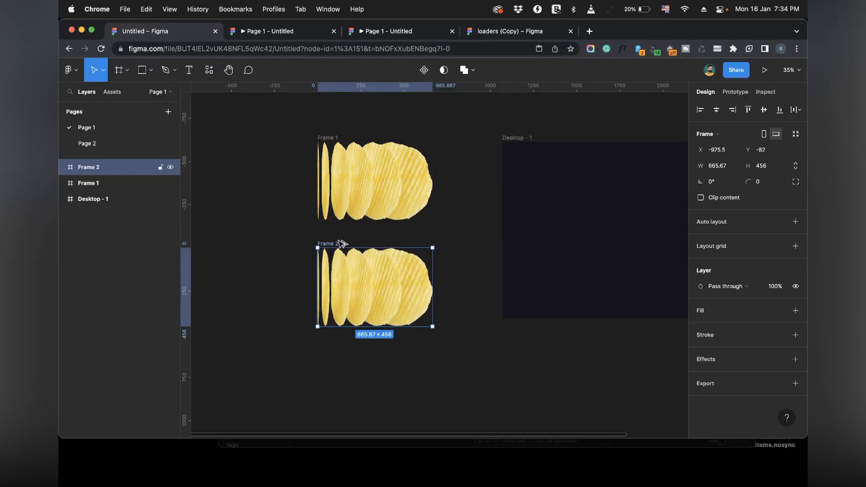
pyautogui.scroll(5, 339, 242)
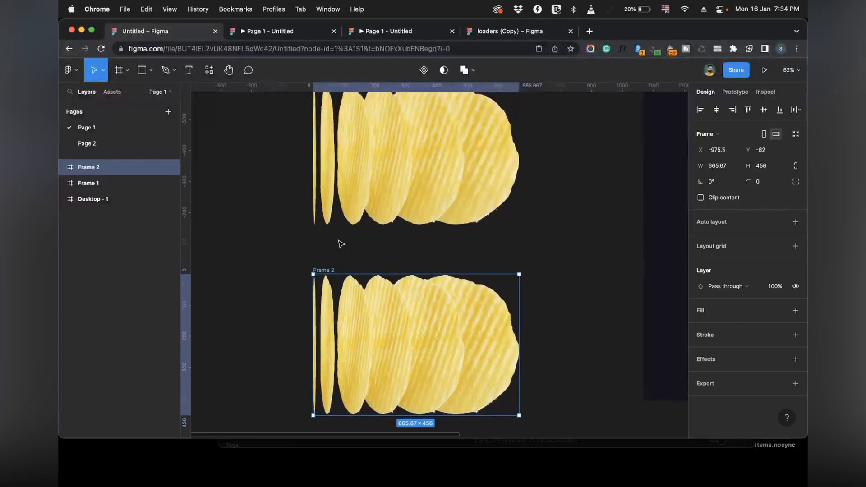
pyautogui.scroll(-2, 341, 244)
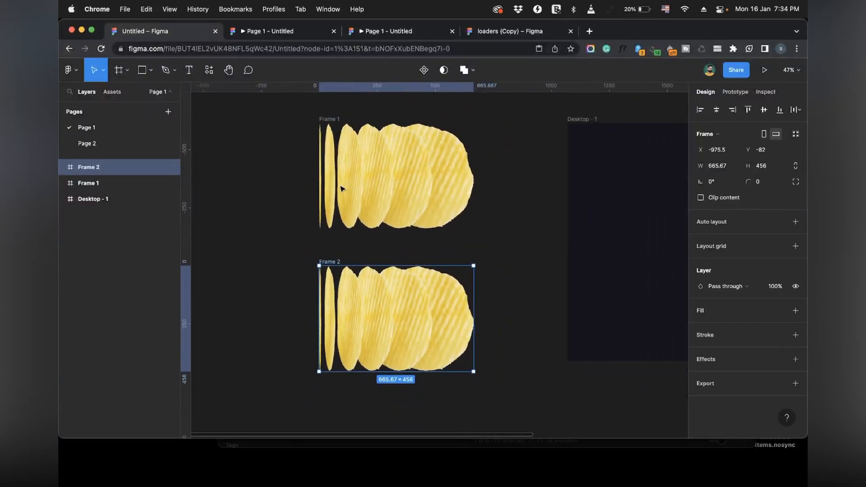
# Delete the thinnest chip slice, layer 6, from Frame 1.
pyautogui.click(335, 119)
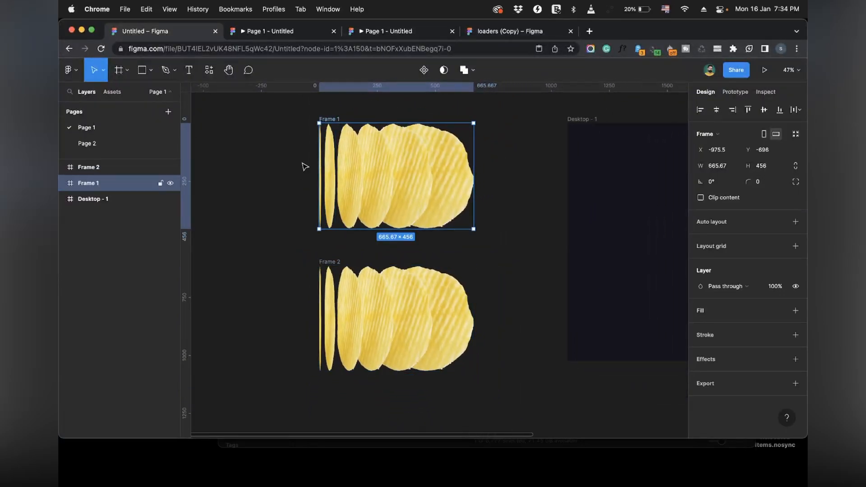
pyautogui.press('Escape')
pyautogui.click(323, 169)
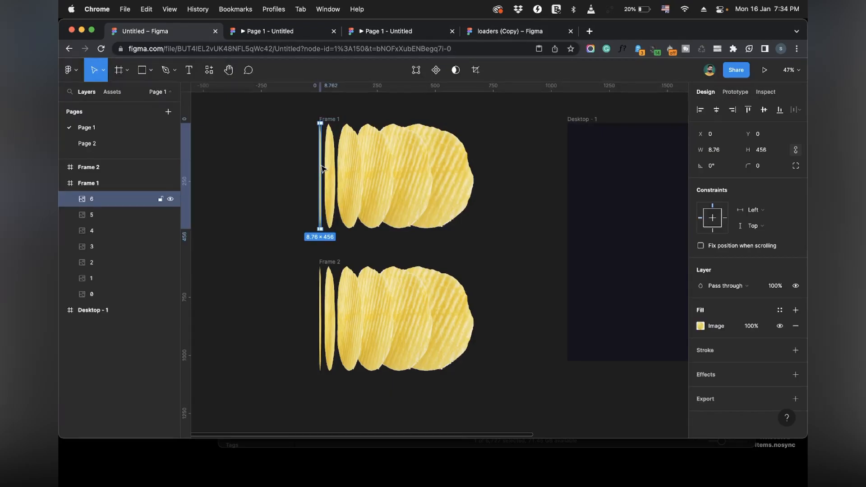
pyautogui.press('Delete')
# Set the image fill opacity of the full-width chip layer 0 in Frame 1 to 0%.
pyautogui.click(457, 167)
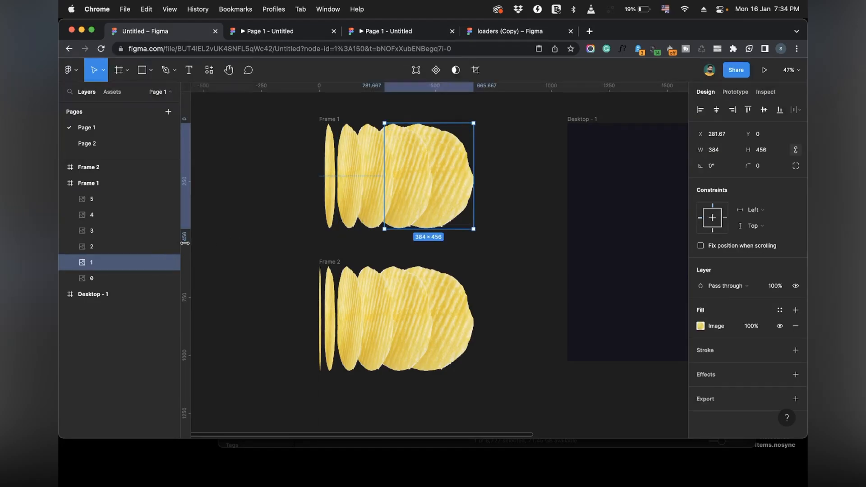
pyautogui.click(128, 280)
pyautogui.click(754, 328)
pyautogui.write('0')
pyautogui.press('Return')
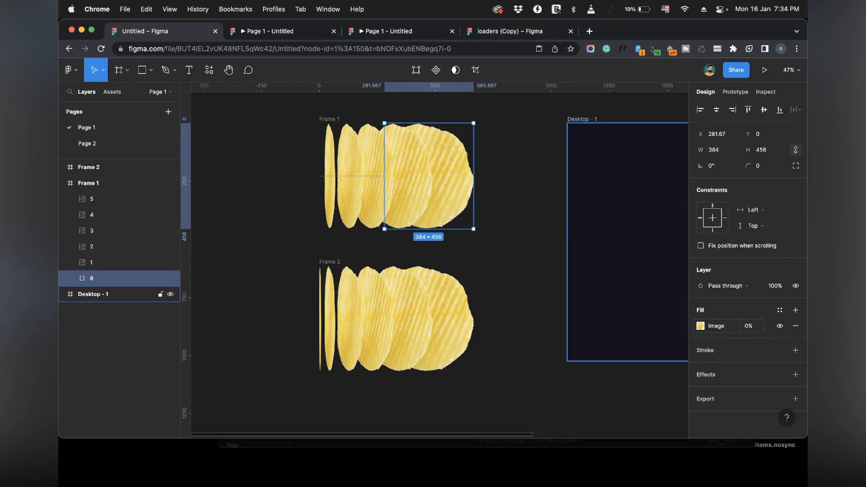
# Delete the full-width chip layer 0 from Frame 2.
pyautogui.click(322, 261)
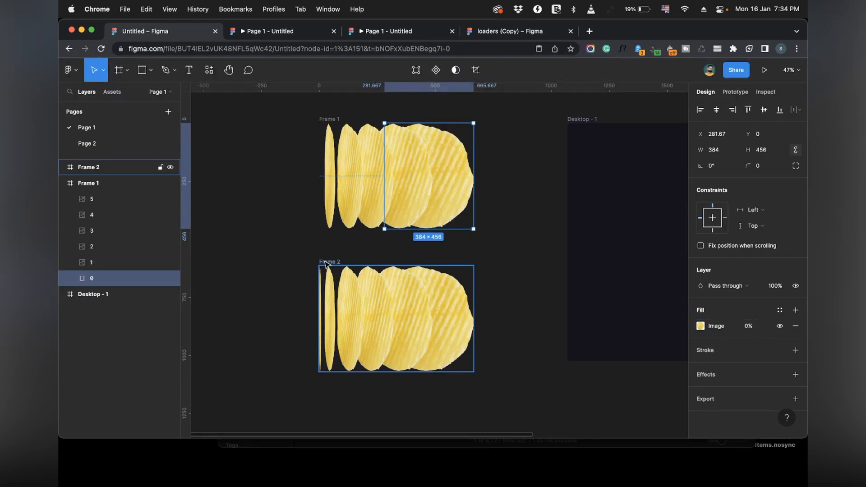
pyautogui.click(459, 313)
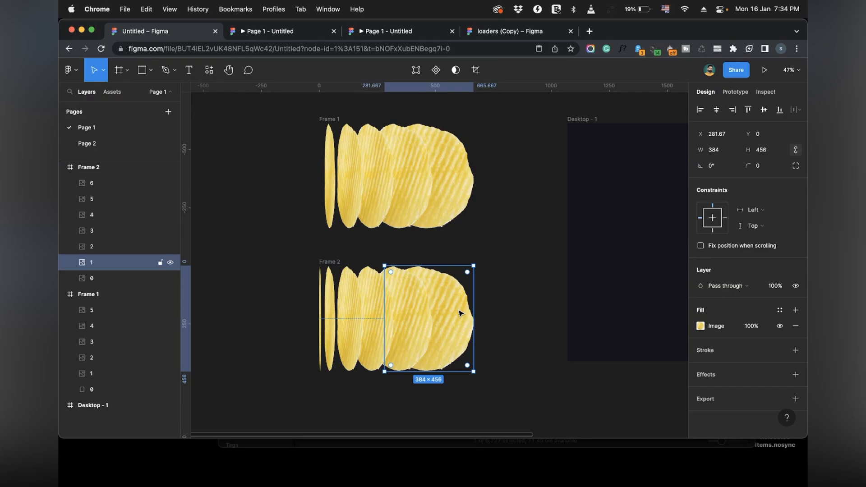
pyautogui.click(125, 277)
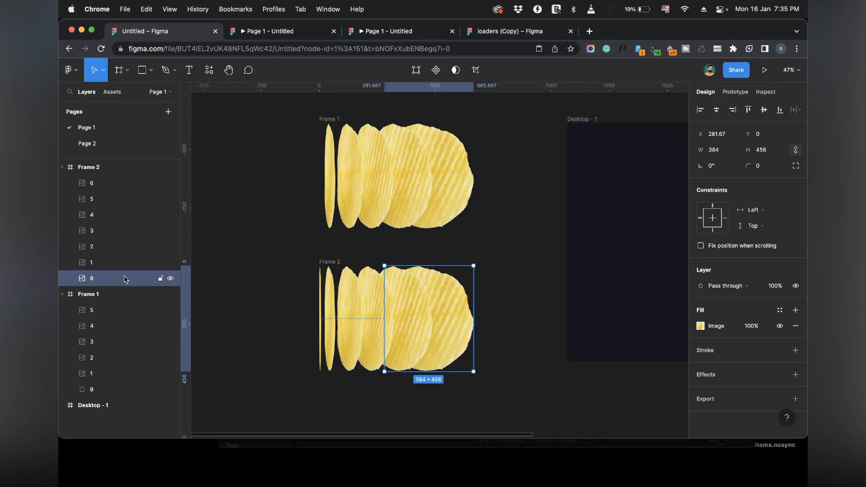
pyautogui.press('Delete')
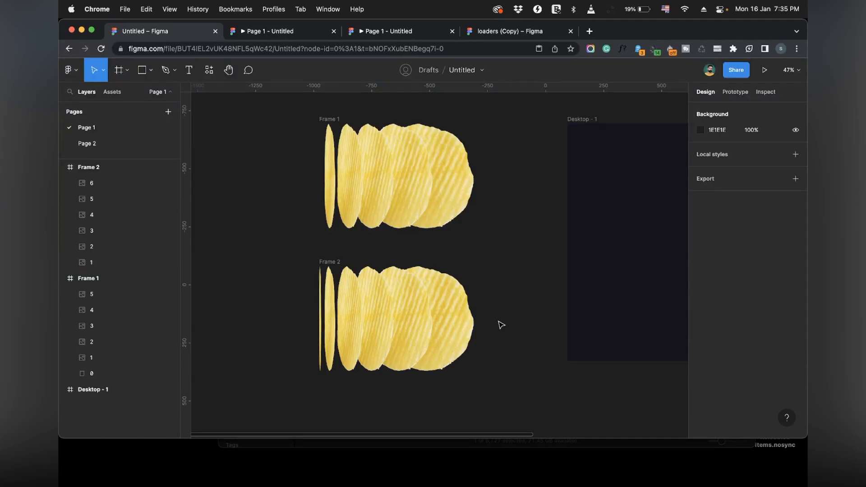
# Compare the full-width chips and the thinnest slices at the ends of Frame 1 and Frame 2.
pyautogui.click(465, 341)
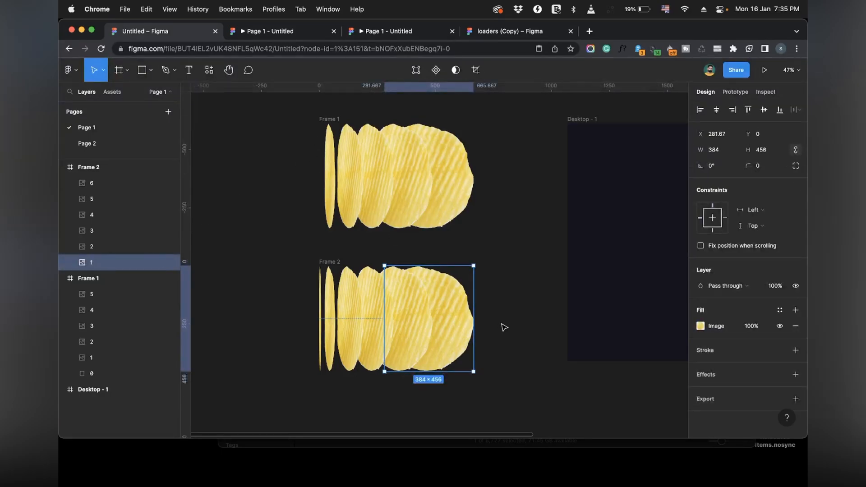
pyautogui.click(517, 320)
pyautogui.click(454, 154)
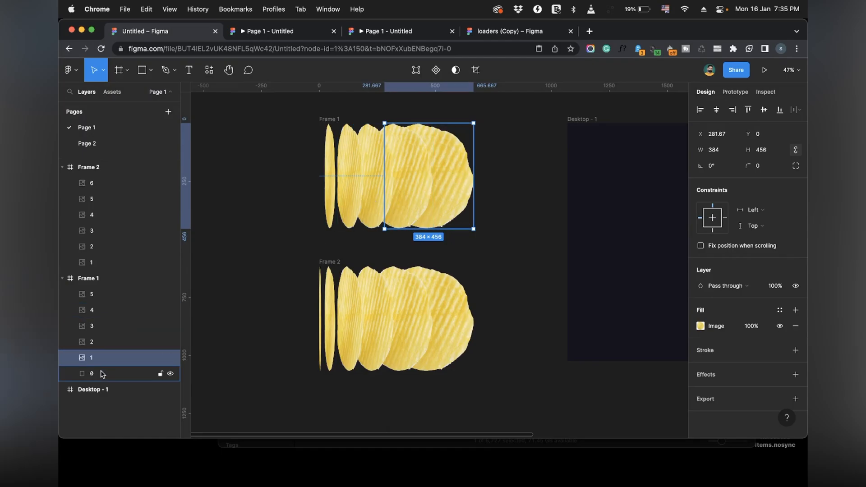
pyautogui.click(523, 232)
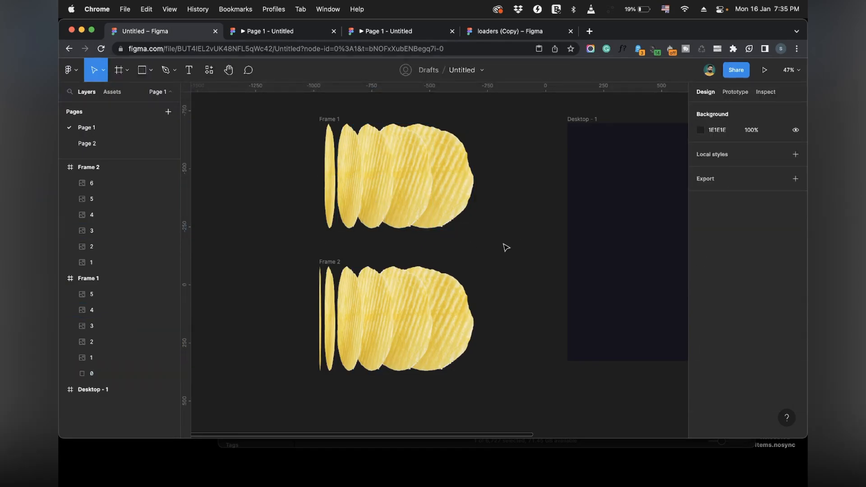
pyautogui.scroll(2, 506, 247)
pyautogui.scroll(3, 392, 242)
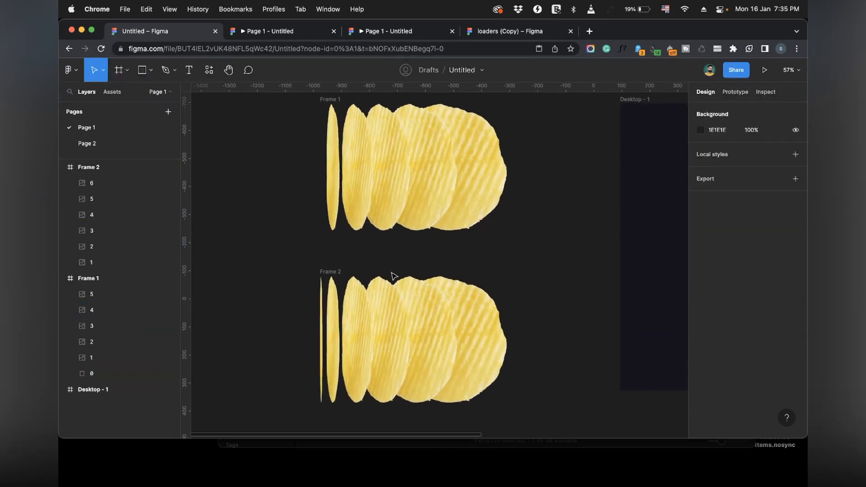
pyautogui.moveTo(276, 171); pyautogui.dragTo(466, 201)
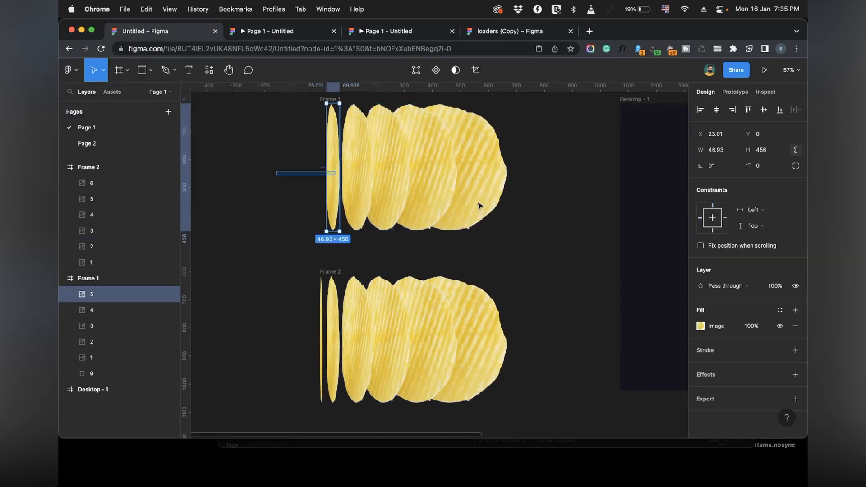
pyautogui.click(518, 244)
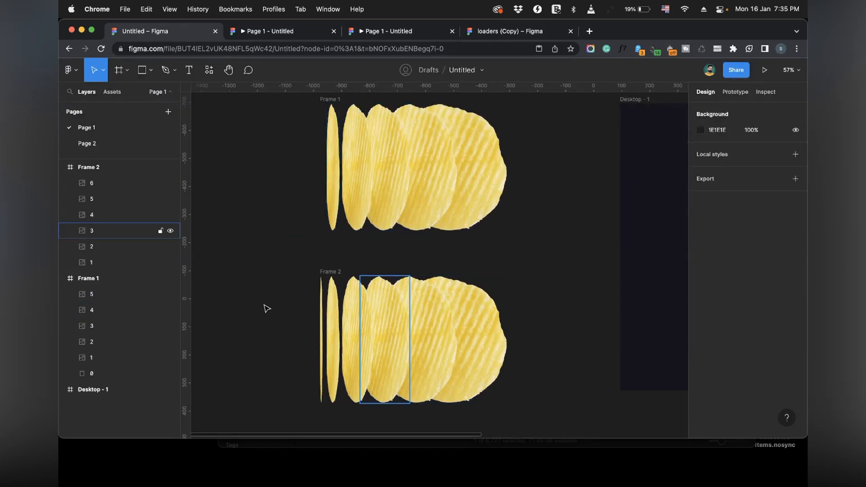
pyautogui.click(321, 308)
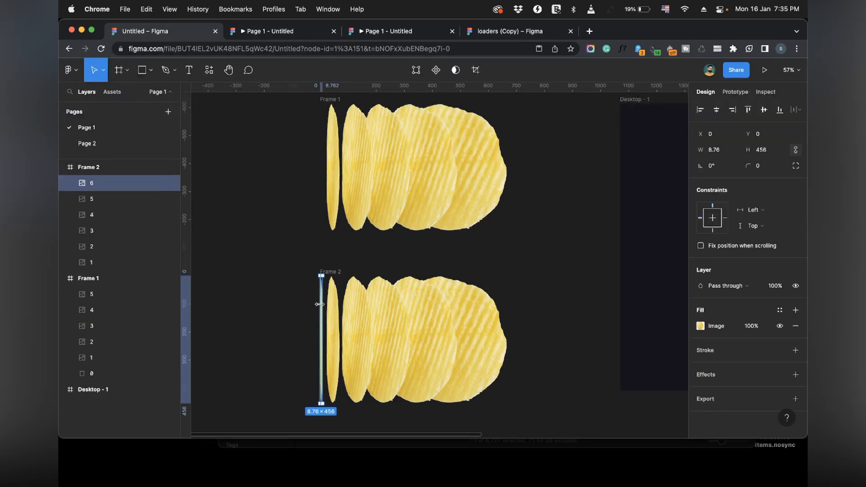
pyautogui.click(334, 210)
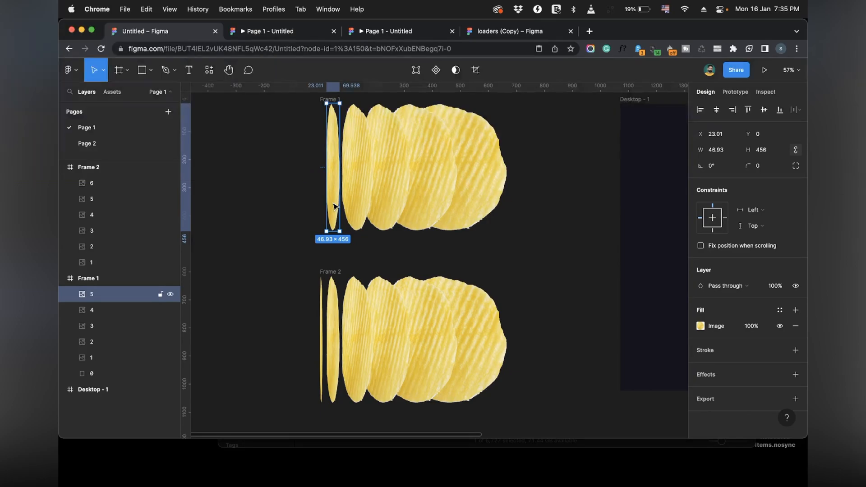
pyautogui.scroll(2, 334, 207)
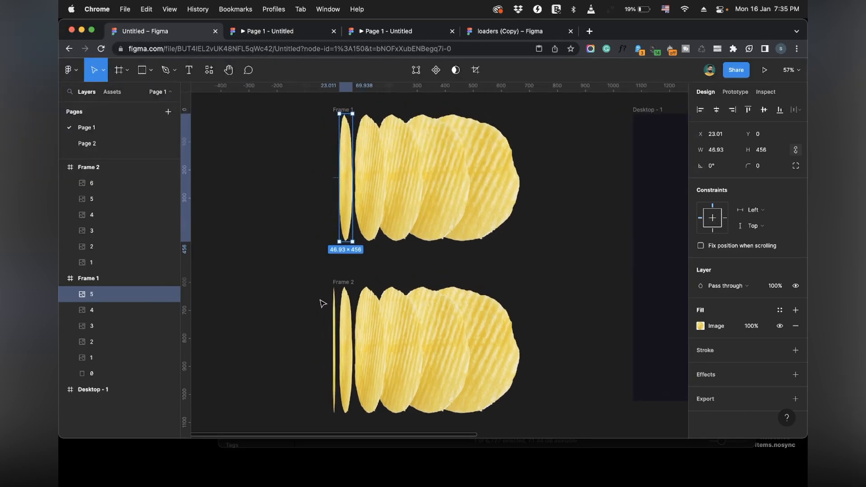
pyautogui.click(334, 326)
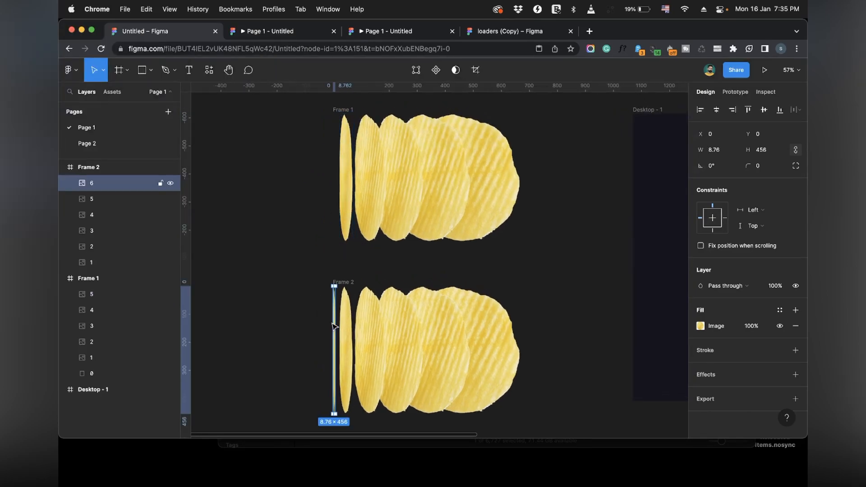
# Rename Frame 1's chip layers 5, 4, 3, 2 and 1 as 6, 5, 4, 3 and 2 respectively.
pyautogui.click(351, 173)
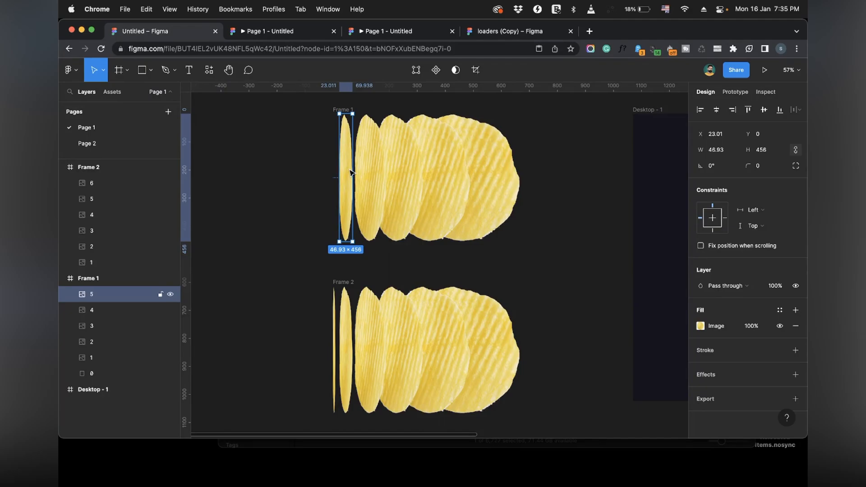
pyautogui.click(335, 301)
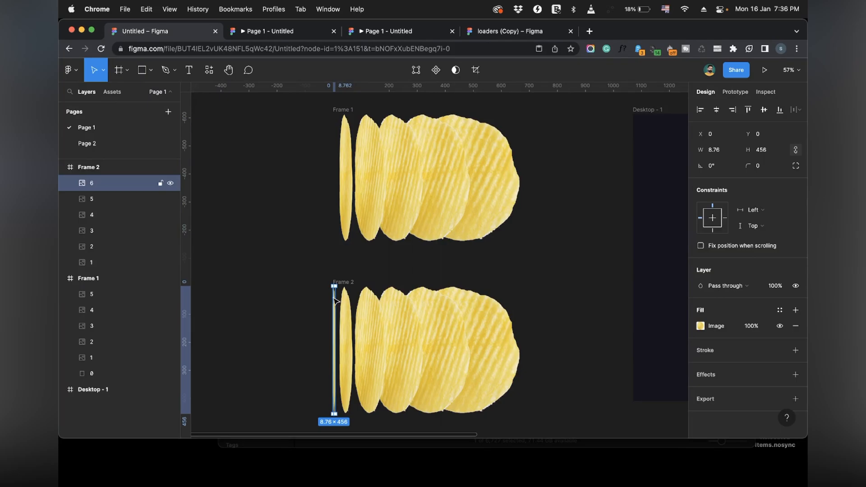
pyautogui.click(347, 219)
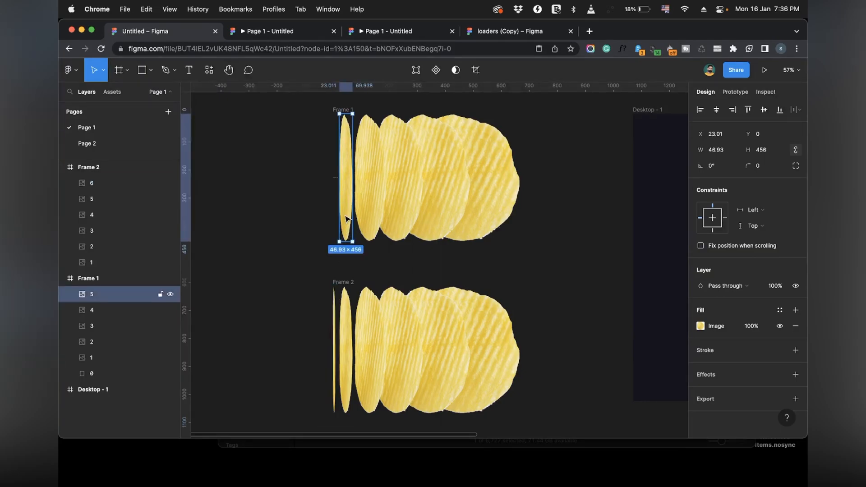
pyautogui.doubleClick(92, 296)
pyautogui.write('6')
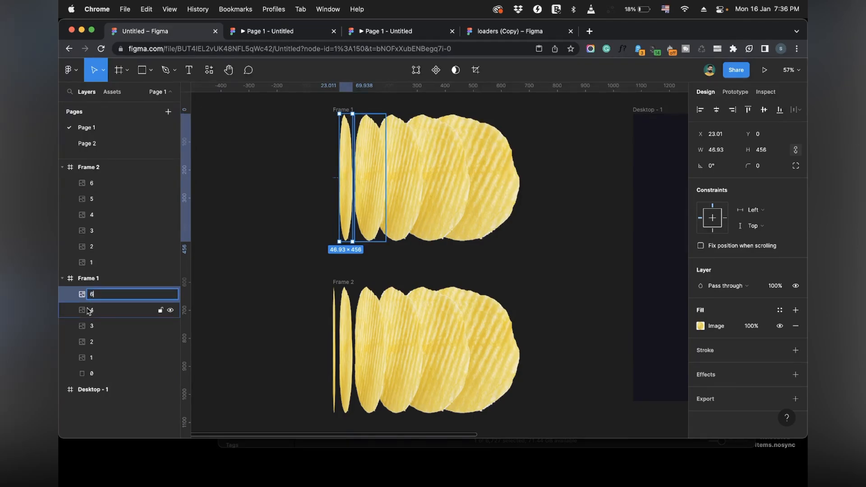
pyautogui.doubleClick(92, 310)
pyautogui.write('5')
pyautogui.doubleClick(92, 326)
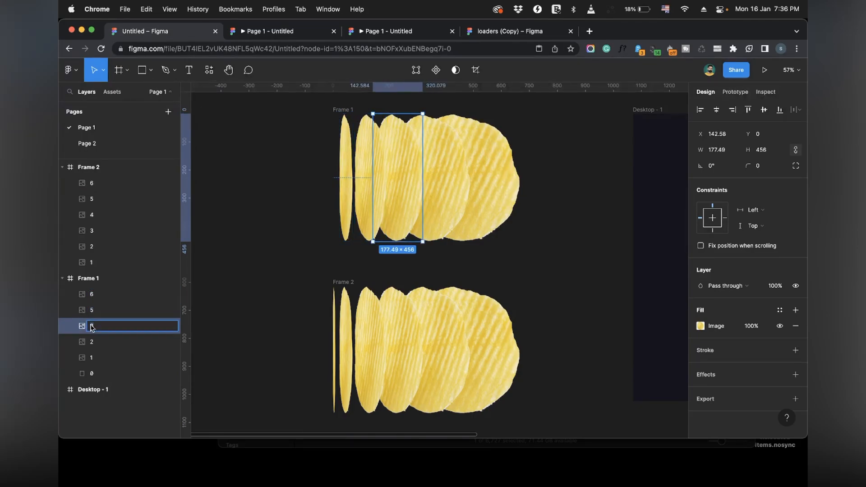
pyautogui.write('4')
pyautogui.doubleClick(92, 342)
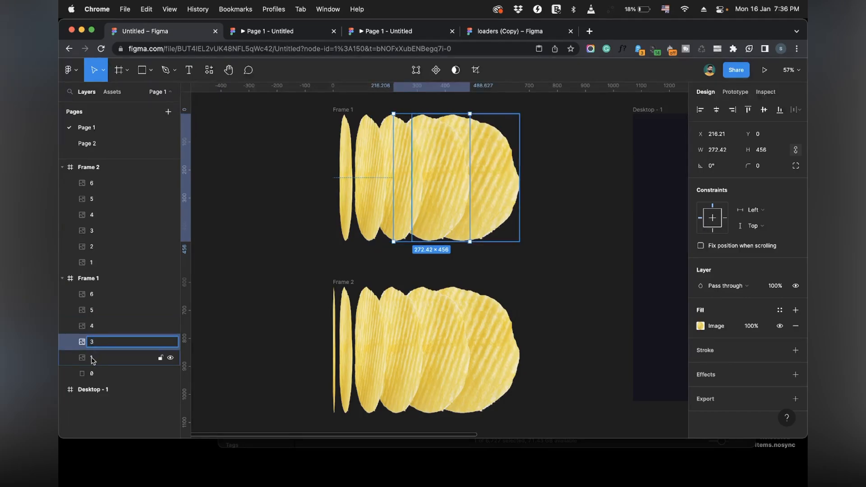
pyautogui.doubleClick(92, 357)
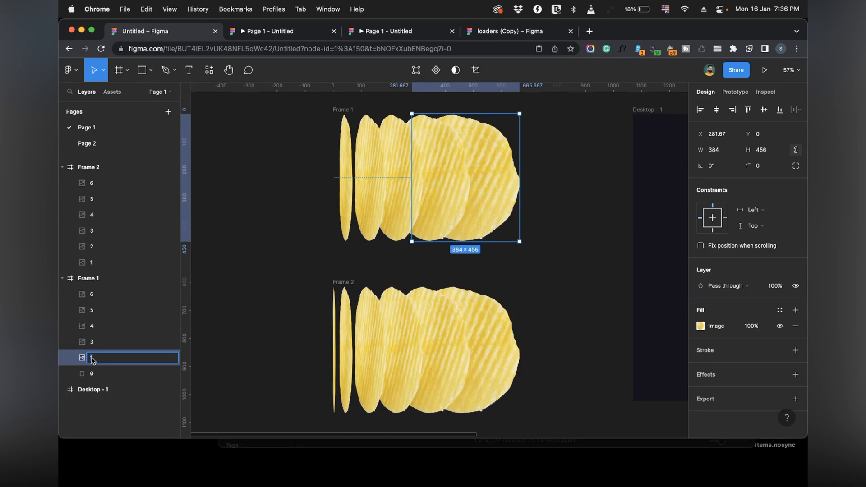
pyautogui.write('2')
pyautogui.click(291, 321)
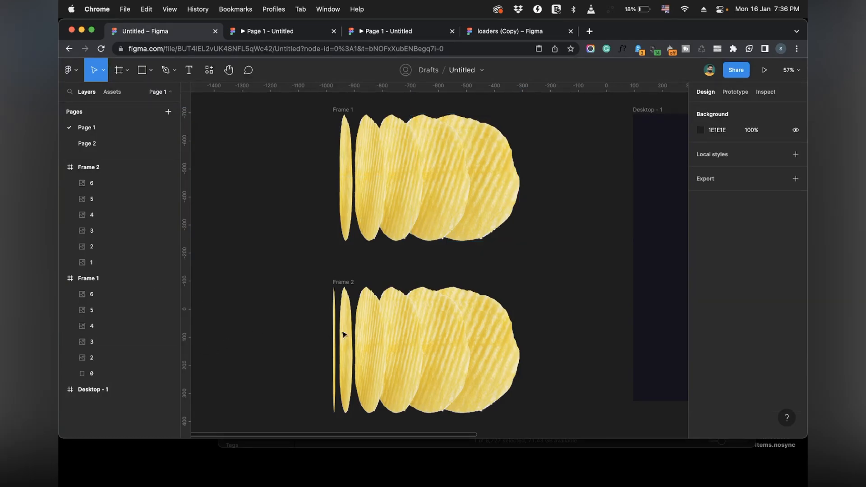
# Compare the position, width and layer number of each chip slice in Frame 1 with its counterpart in Frame 2.
pyautogui.click(453, 358)
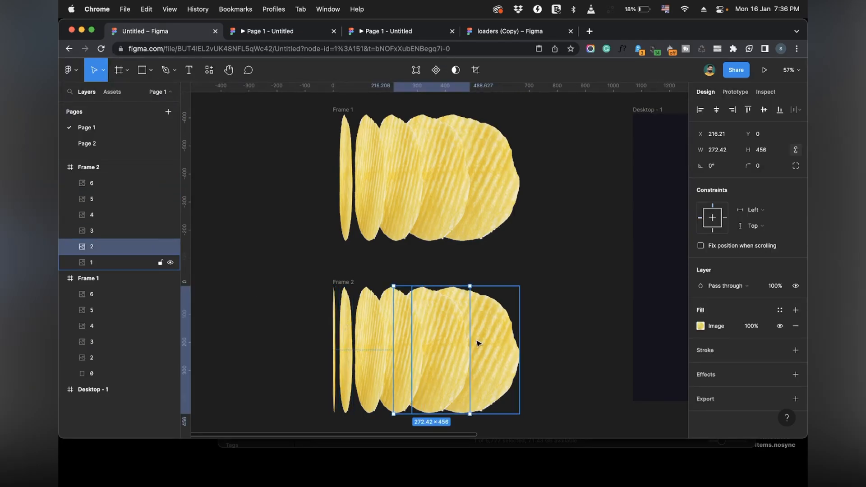
pyautogui.click(496, 211)
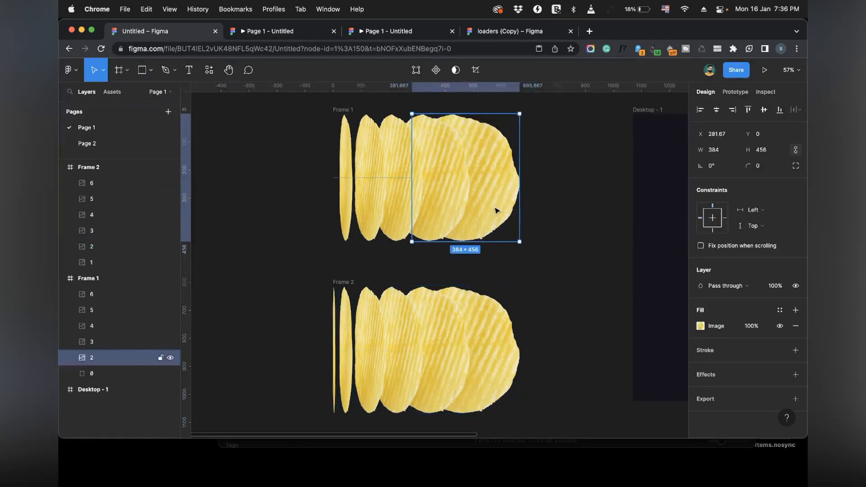
pyautogui.click(450, 355)
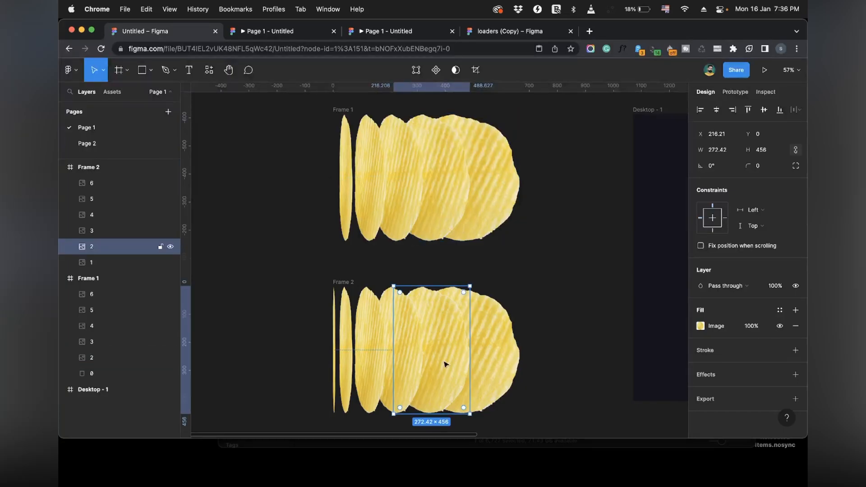
pyautogui.click(495, 212)
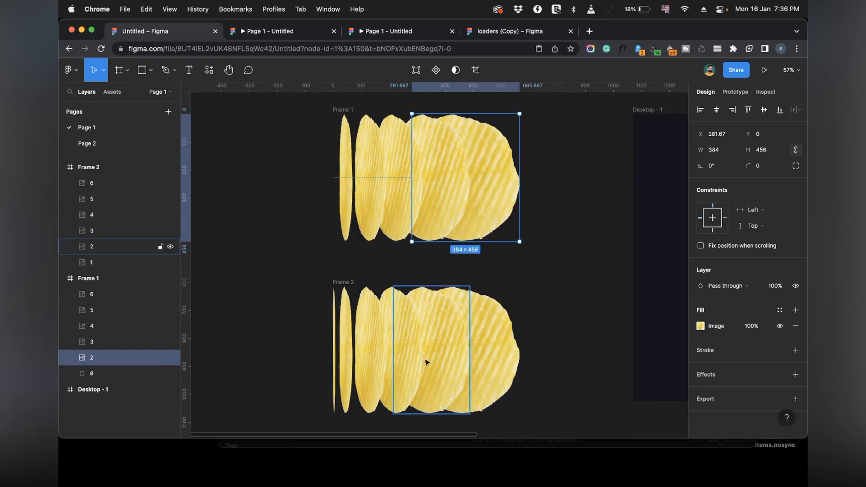
pyautogui.click(333, 363)
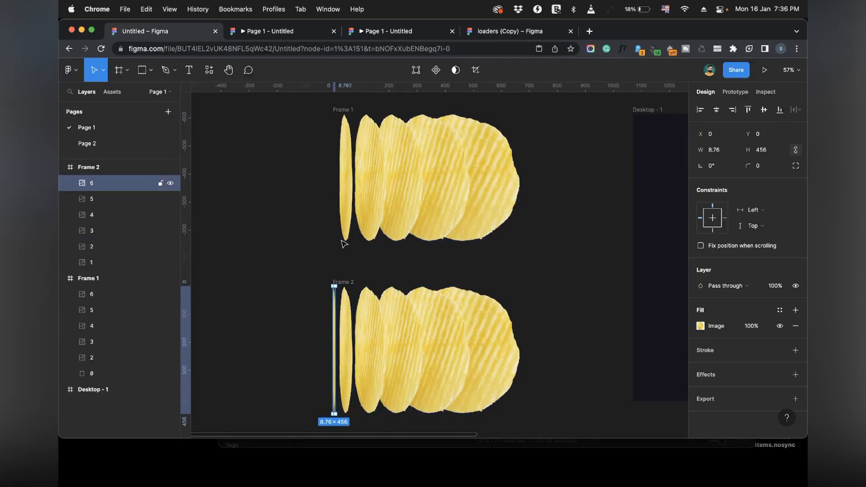
pyautogui.click(348, 202)
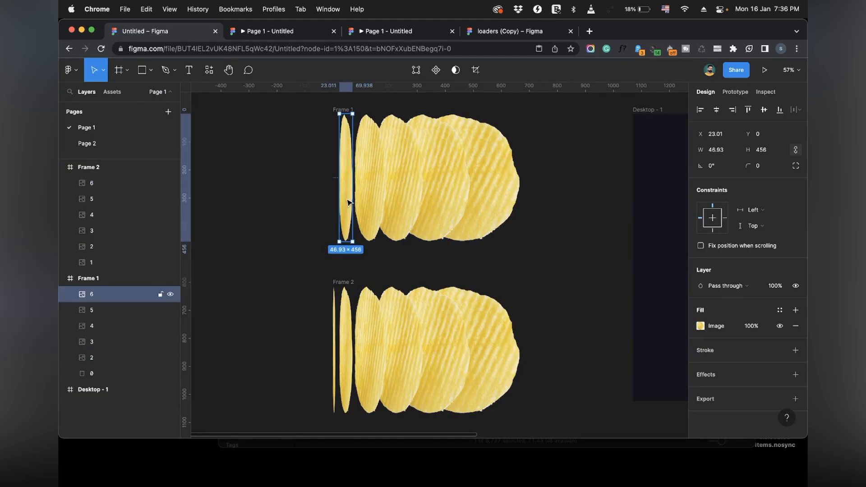
pyautogui.click(346, 303)
pyautogui.click(377, 203)
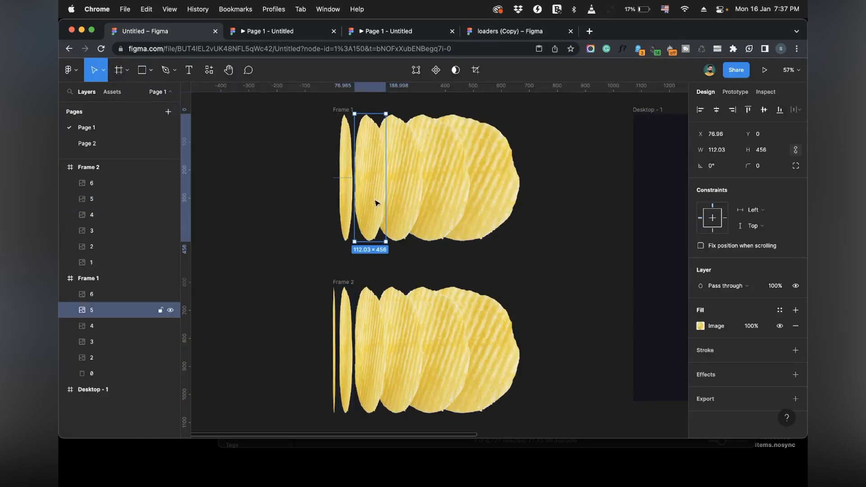
pyautogui.click(368, 313)
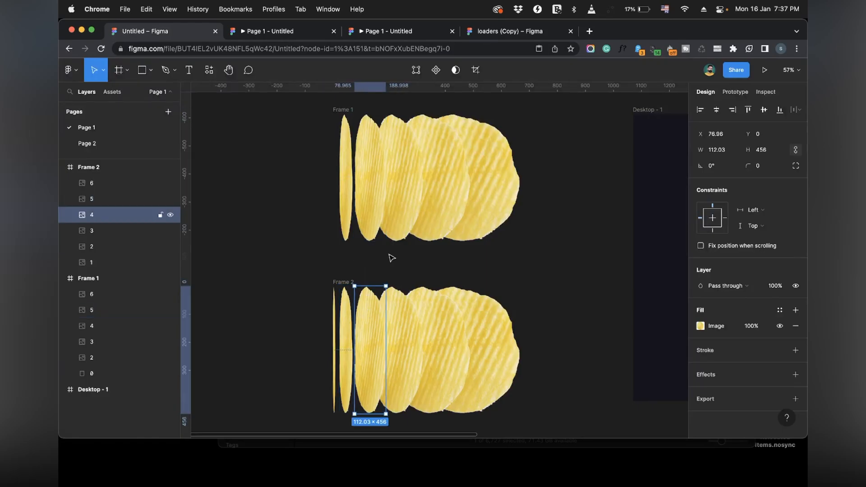
pyautogui.click(408, 207)
pyautogui.click(403, 318)
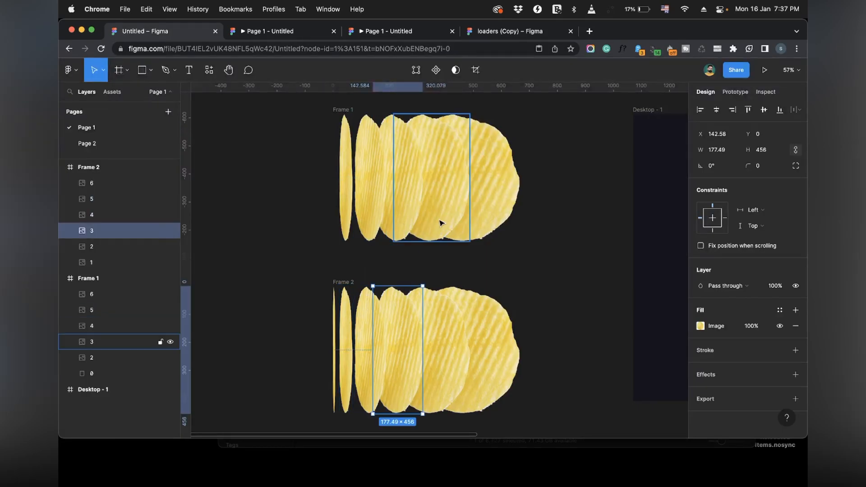
pyautogui.click(486, 214)
pyautogui.click(495, 327)
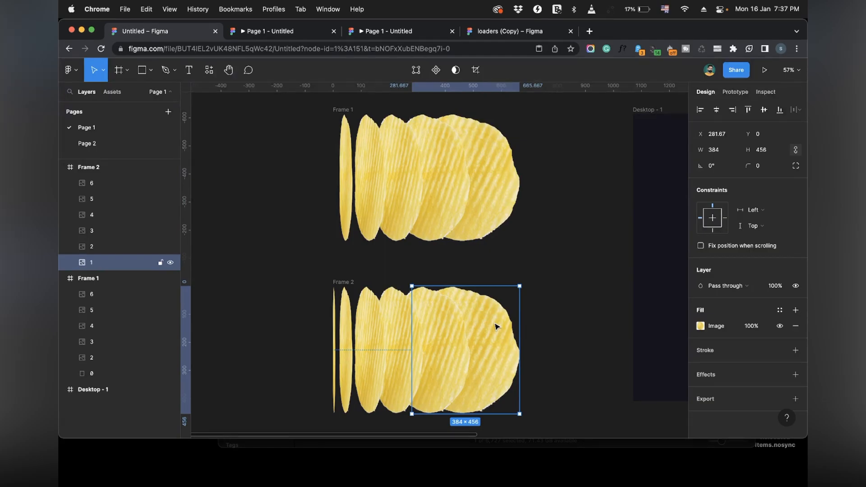
# Link Frame 1 to Frame 2 with a prototype interaction that navigates after a 1 ms delay.
pyautogui.click(337, 111)
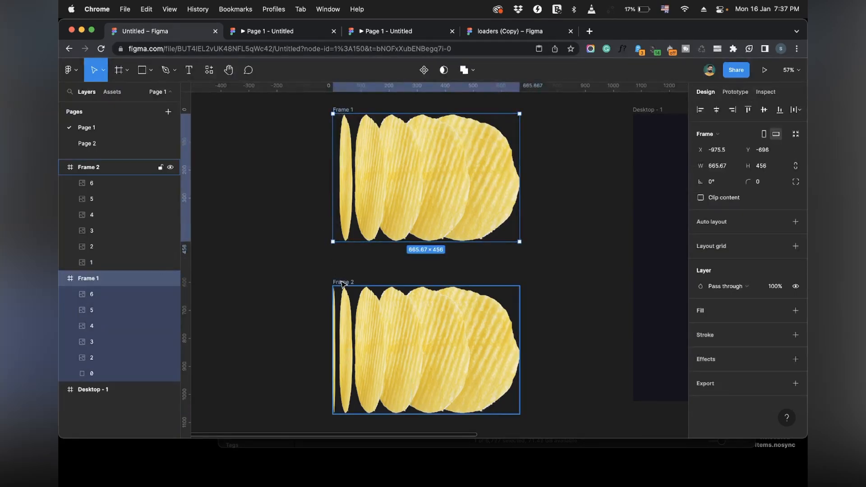
pyautogui.click(735, 92)
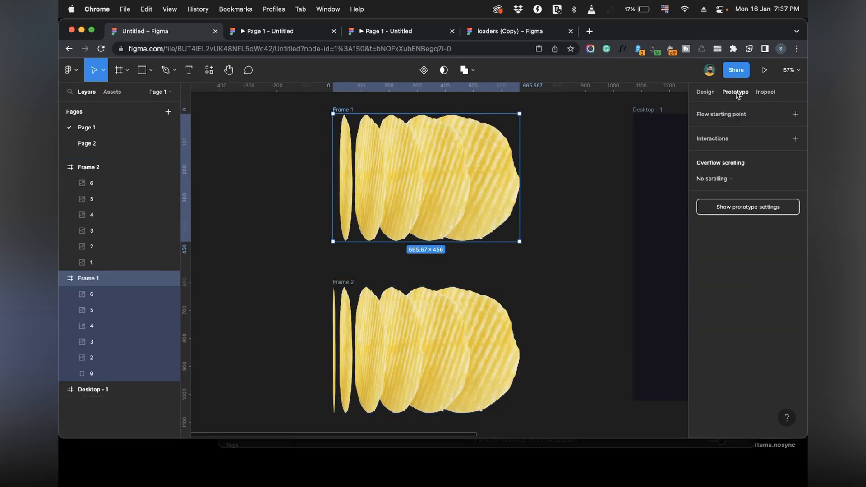
pyautogui.moveTo(432, 242); pyautogui.dragTo(411, 301)
pyautogui.click(626, 196)
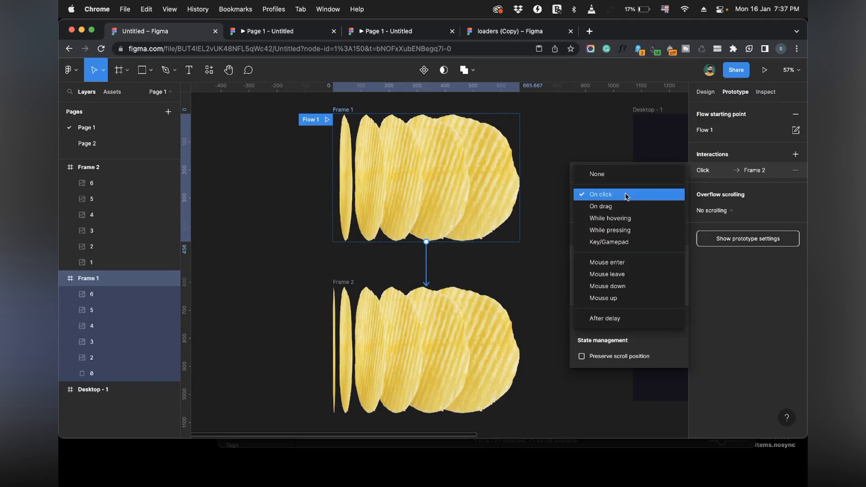
pyautogui.click(609, 315)
pyautogui.click(655, 195)
pyautogui.write('1')
pyautogui.press('Return')
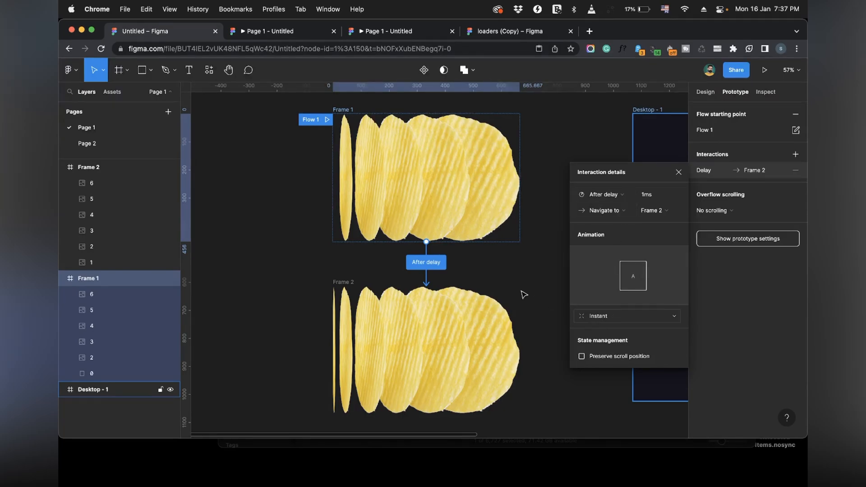
# Link Frame 2 back to Frame 1 with an After delay interaction of 1 ms and a Smart animate transition.
pyautogui.click(467, 315)
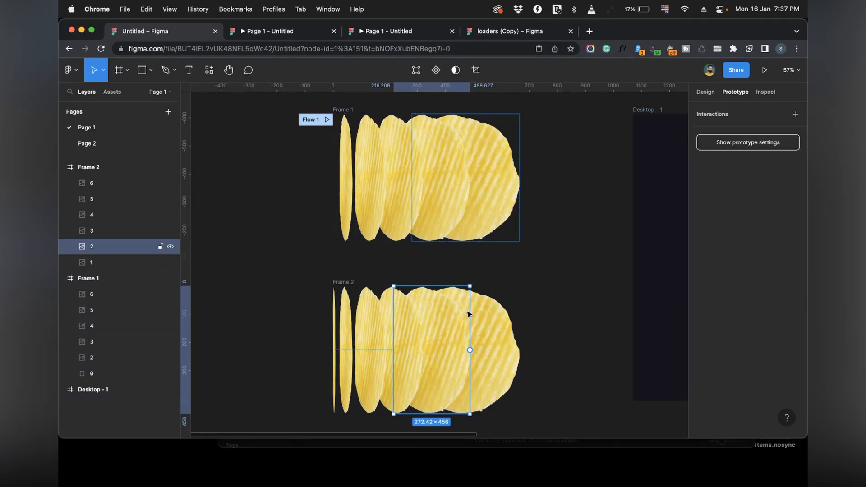
pyautogui.click(331, 277)
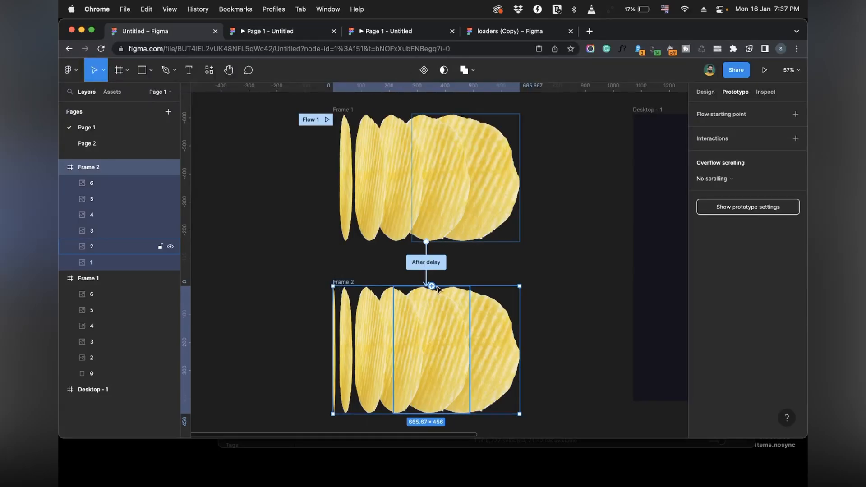
pyautogui.moveTo(434, 285); pyautogui.dragTo(491, 205)
pyautogui.click(608, 181)
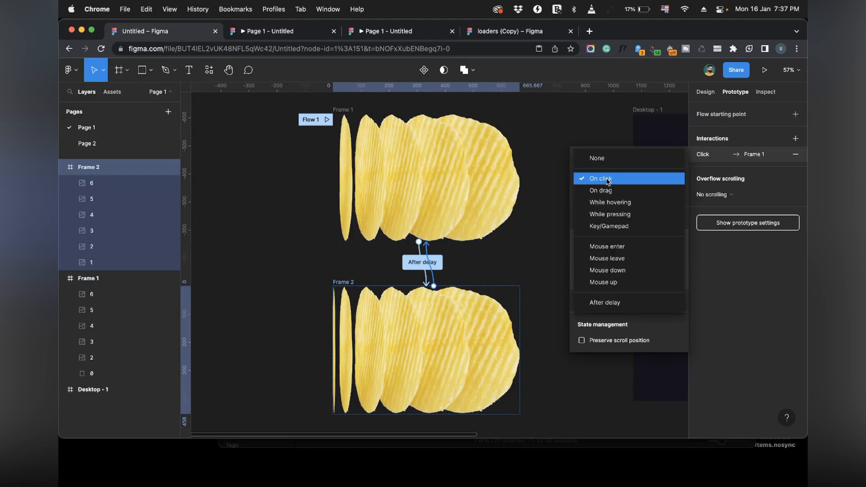
pyautogui.click(605, 302)
pyautogui.click(657, 183)
pyautogui.write('1')
pyautogui.press('Return')
pyautogui.click(598, 300)
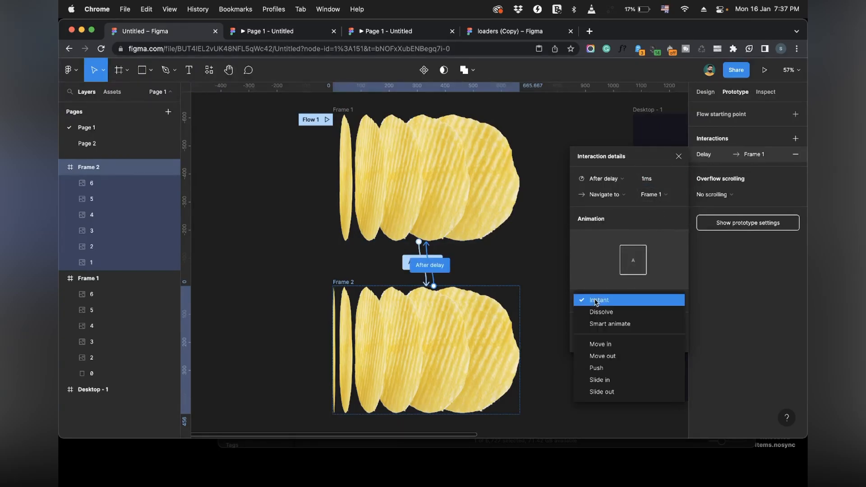
pyautogui.click(605, 324)
pyautogui.click(540, 277)
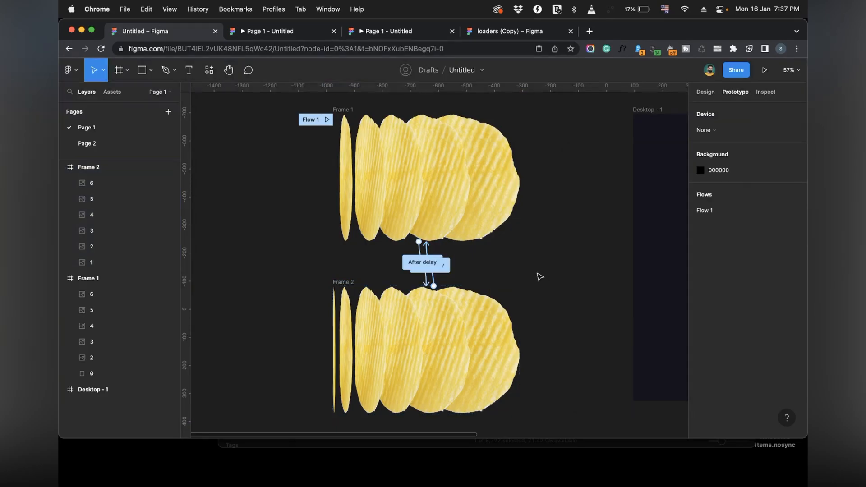
# Combine Frame 1 and Frame 2 into a component set.
pyautogui.scroll(-5, 540, 276)
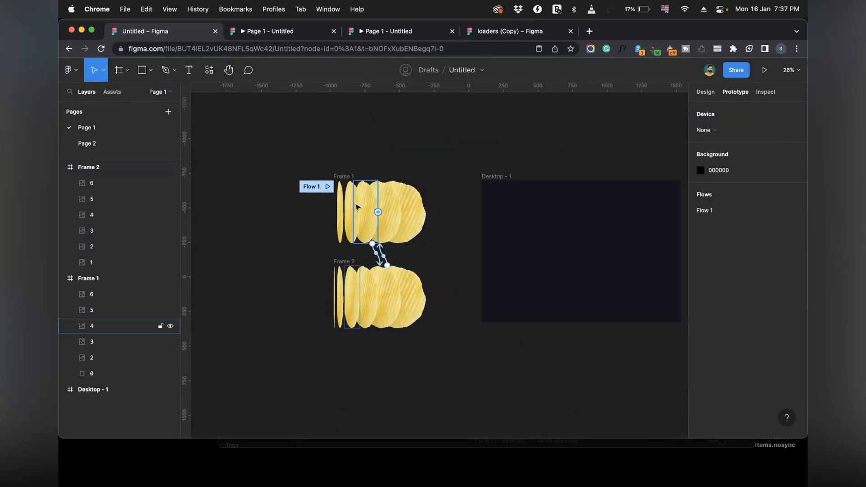
pyautogui.moveTo(299, 166); pyautogui.dragTo(381, 249)
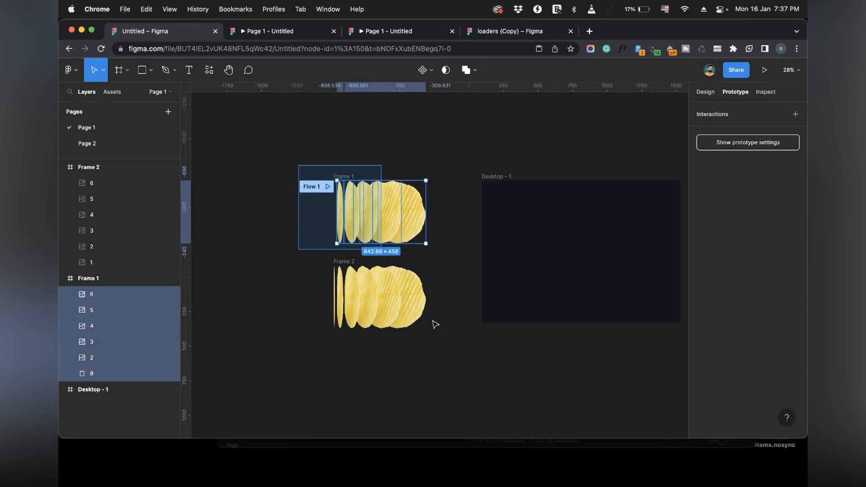
pyautogui.moveTo(442, 343); pyautogui.dragTo(440, 342)
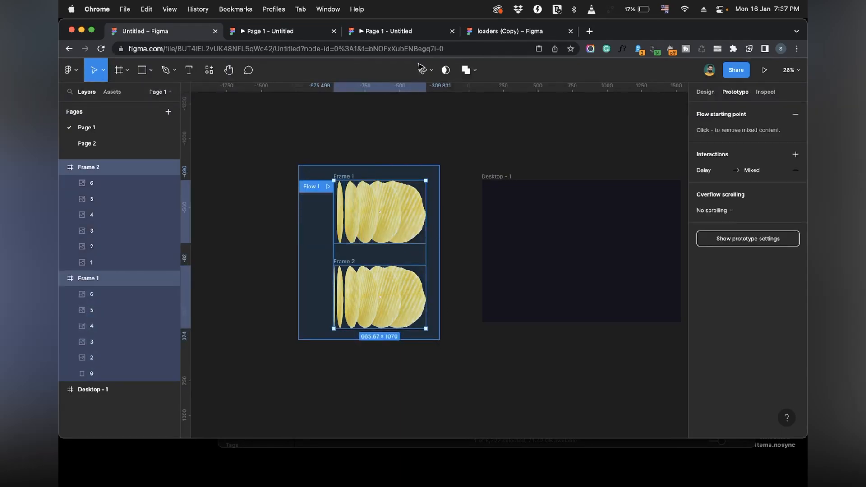
pyautogui.click(416, 72)
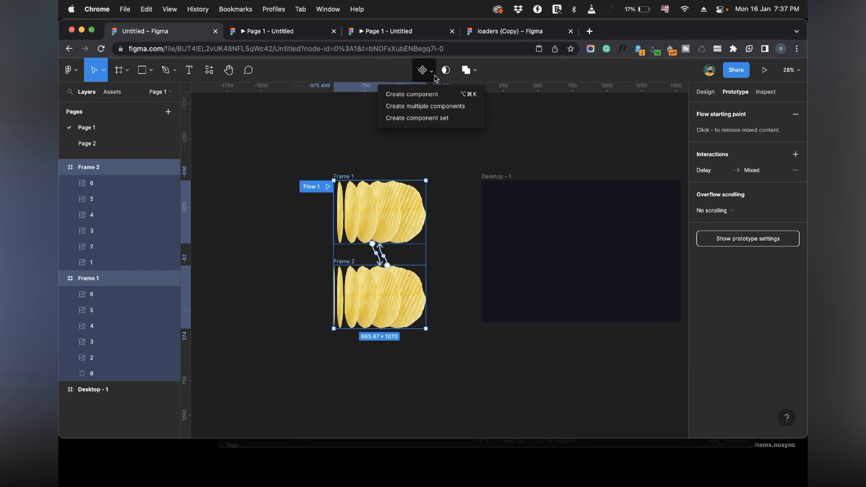
pyautogui.click(423, 121)
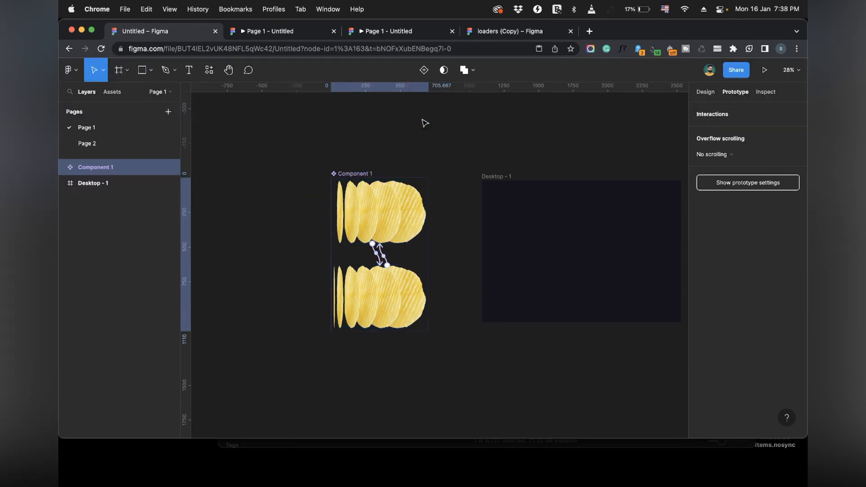
# Place an instance of the chip component inside the Desktop - 1 frame, near its centre.
pyautogui.click(109, 92)
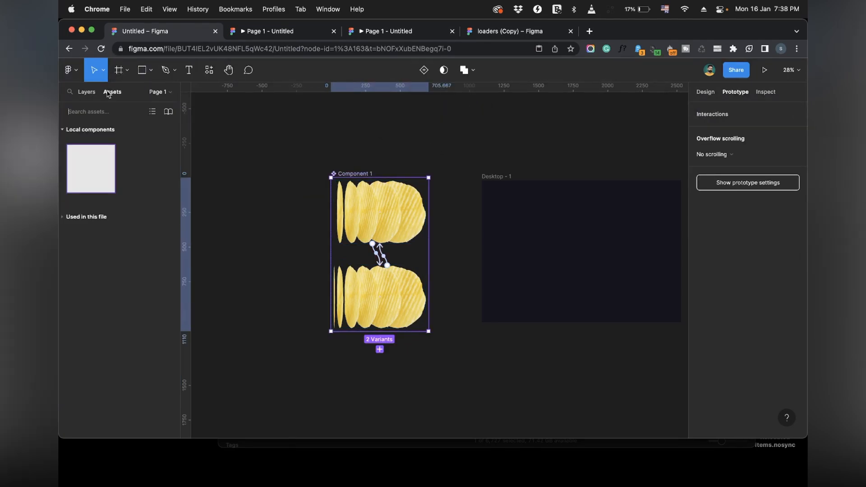
pyautogui.moveTo(92, 171); pyautogui.dragTo(496, 249)
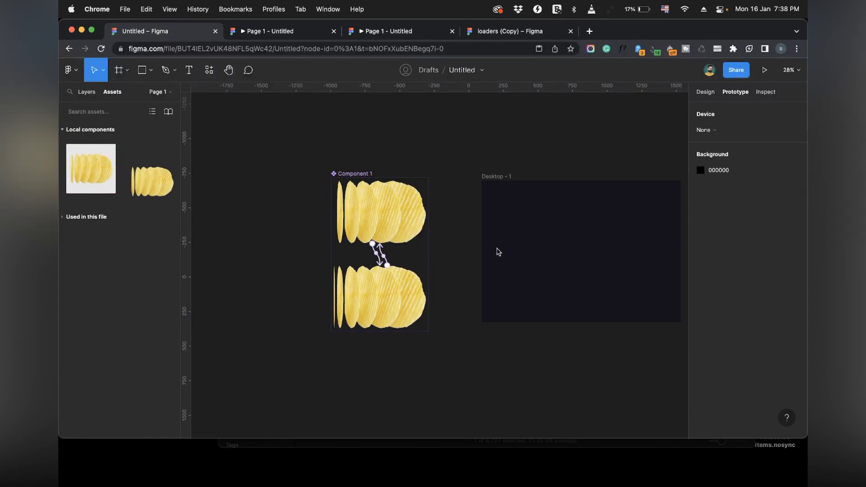
pyautogui.moveTo(555, 244); pyautogui.dragTo(608, 227)
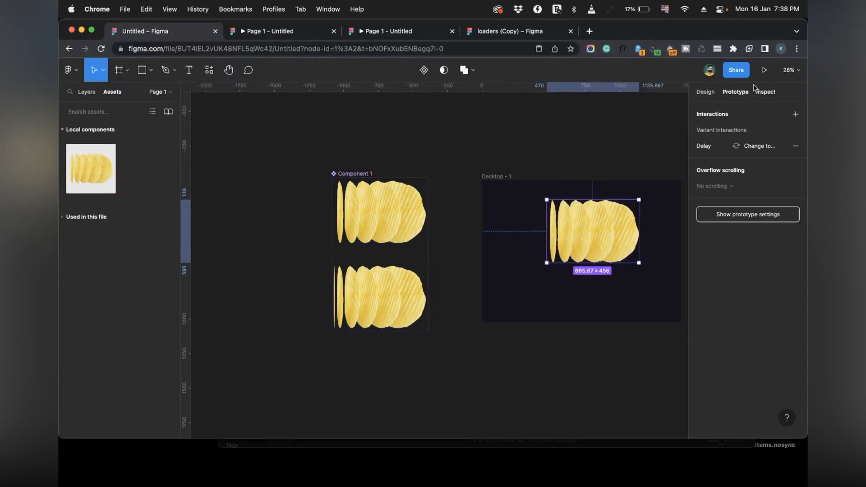
# Preview the chip animation and move the chip instance into the right half of the Desktop - 1 frame.
pyautogui.click(764, 70)
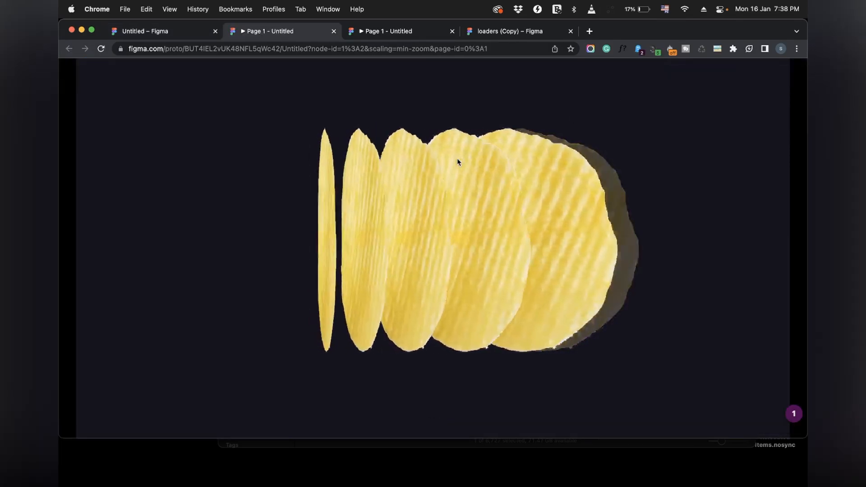
pyautogui.click(183, 32)
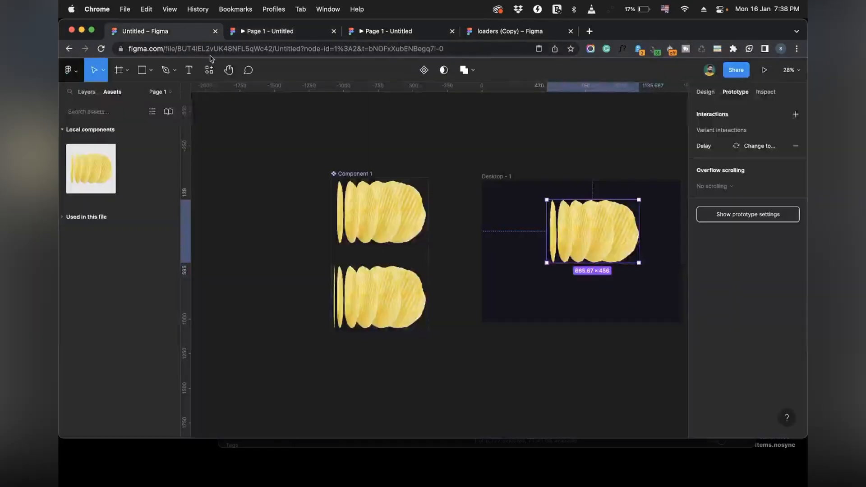
pyautogui.hscroll(3, 549, 234)
pyautogui.moveTo(541, 231); pyautogui.dragTo(577, 230)
# Duplicate the Component 1 set and place the copy between the original and the Desktop - 1 frame.
pyautogui.hscroll(-2, 283, 174)
pyautogui.click(285, 173)
pyautogui.moveTo(313, 175); pyautogui.dragTo(347, 173)
pyautogui.scroll(5, 348, 173)
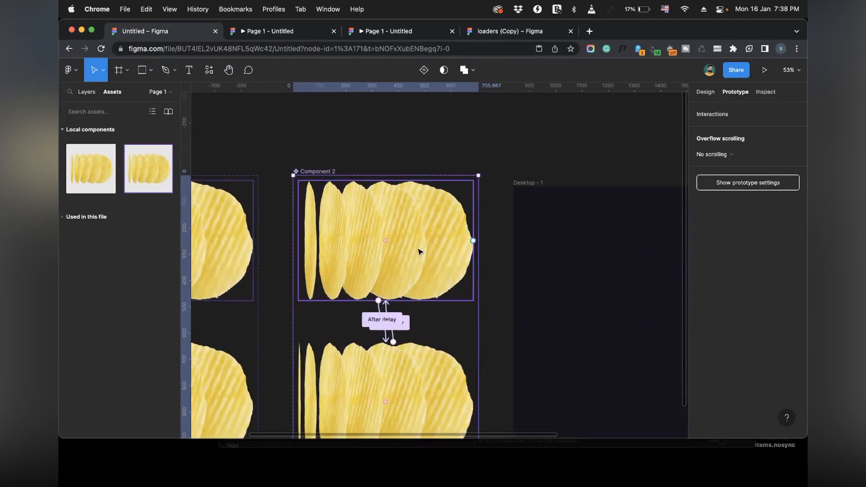
# Flip both chip variants in the Component 2 set horizontally.
pyautogui.scroll(-2, 419, 252)
pyautogui.click(453, 208)
pyautogui.rightClick(453, 208)
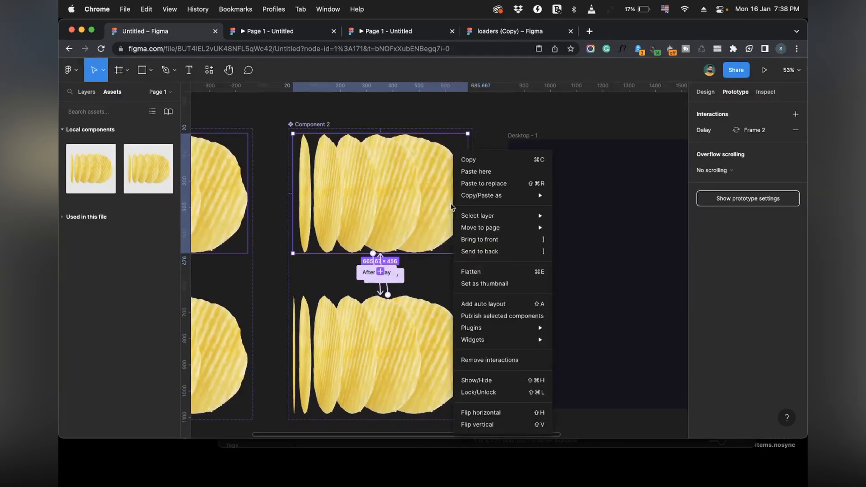
pyautogui.click(481, 412)
pyautogui.click(422, 382)
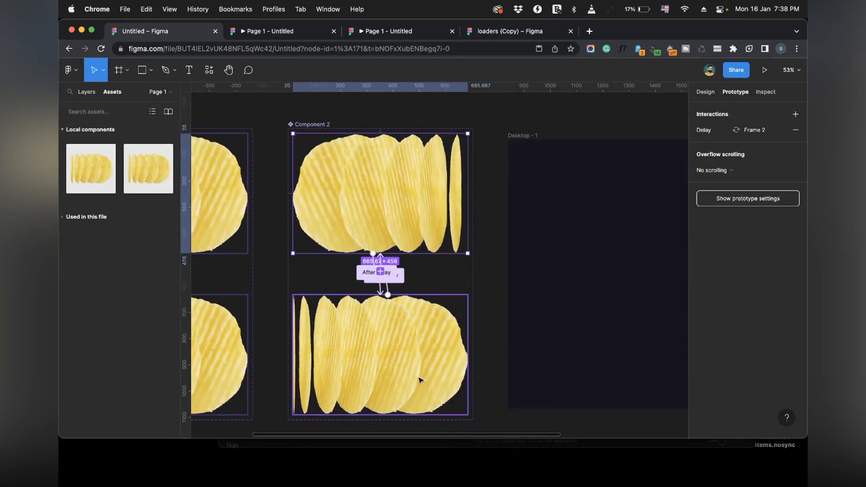
pyautogui.rightClick(418, 380)
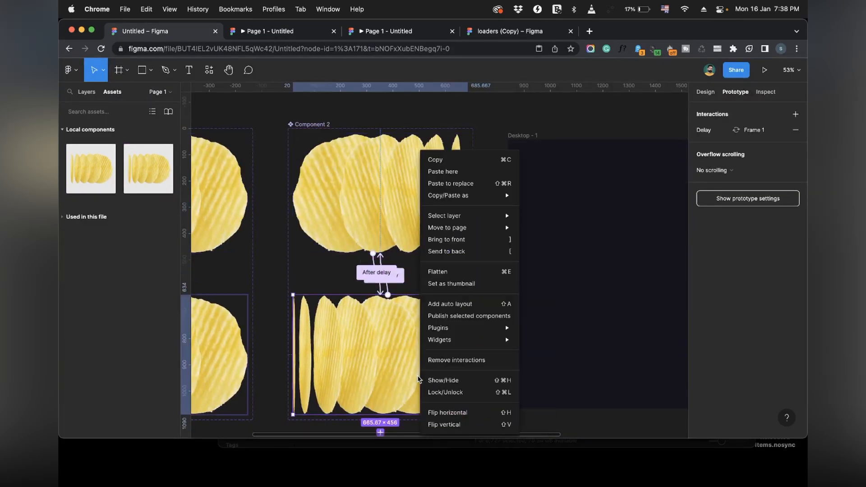
pyautogui.click(437, 412)
# Change the animation of Component 2's Frame 1 to Frame 2 interaction to Smart animate.
pyautogui.scroll(5, 400, 327)
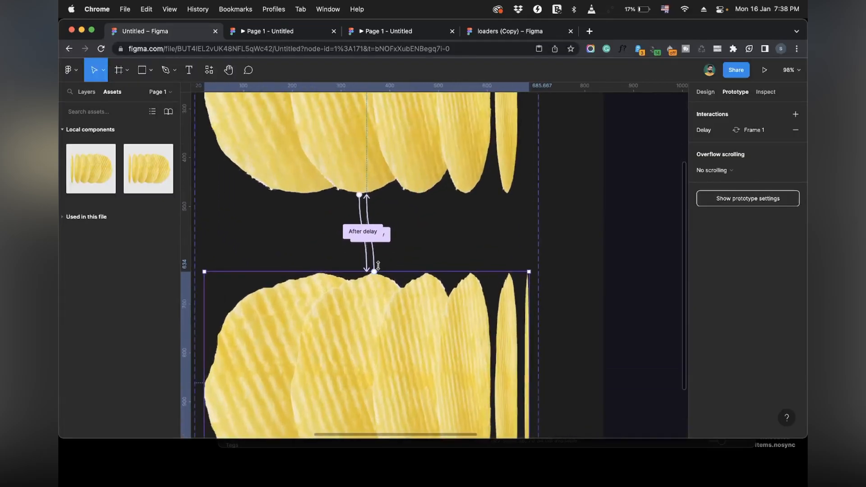
pyautogui.click(348, 233)
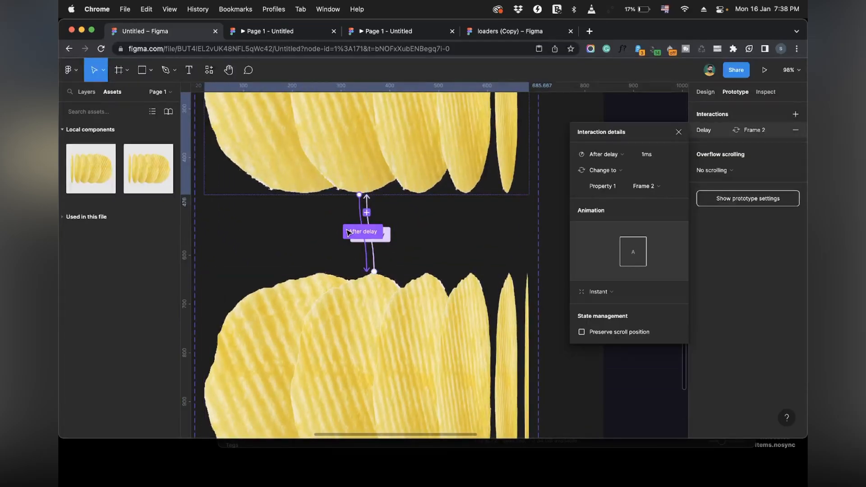
pyautogui.click(599, 292)
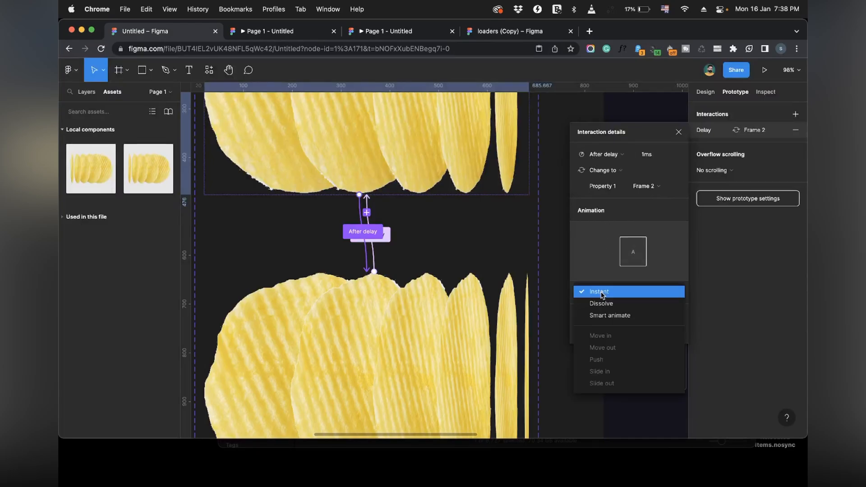
pyautogui.click(603, 316)
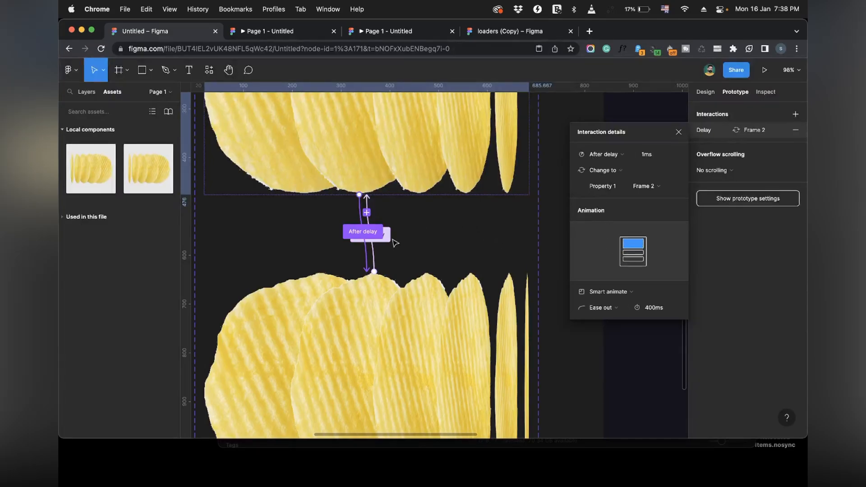
pyautogui.click(460, 242)
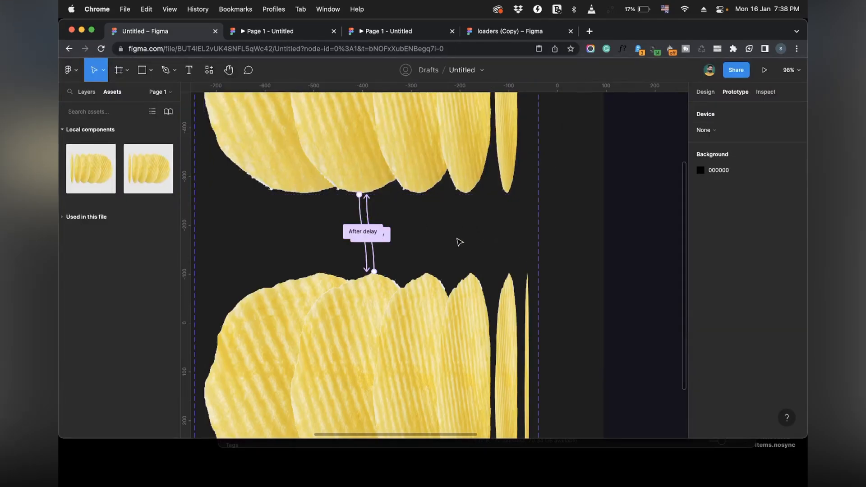
# Change the animation of Component 2's interaction from Frame 2 back to Frame 1 to Instant.
pyautogui.click(389, 238)
pyautogui.click(625, 290)
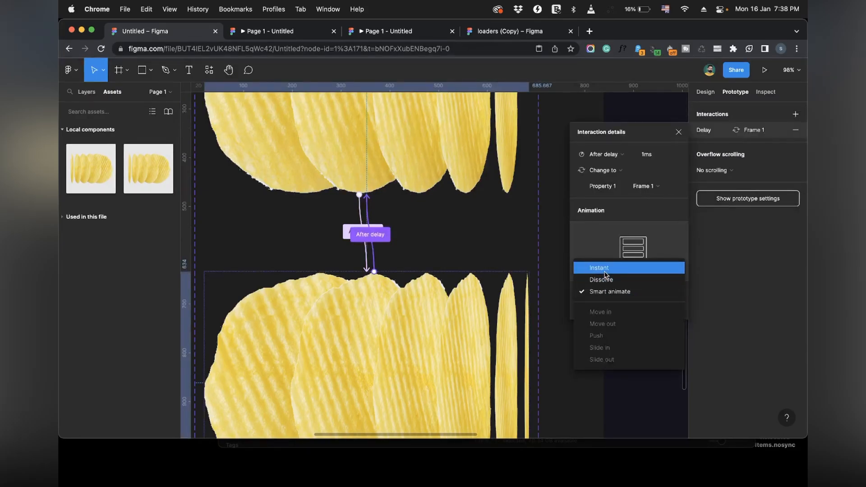
pyautogui.click(604, 269)
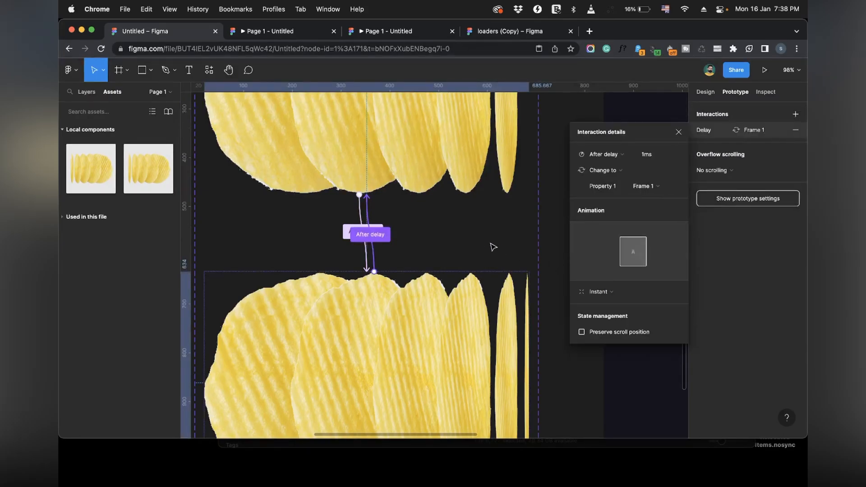
pyautogui.keyDown('shift'); pyautogui.click(347, 233); pyautogui.keyUp('shift')
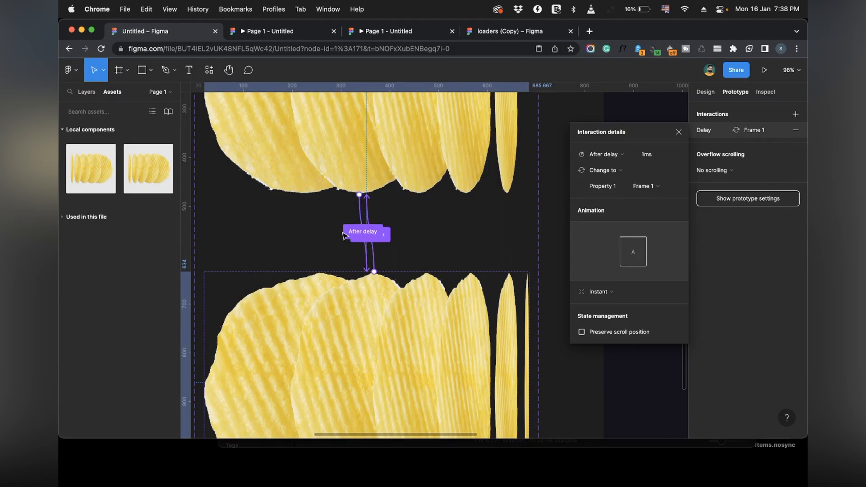
pyautogui.click(304, 242)
# Set the easing of Component 2's Frame 1 to Frame 2 Smart animate transition to Linear.
pyautogui.click(347, 233)
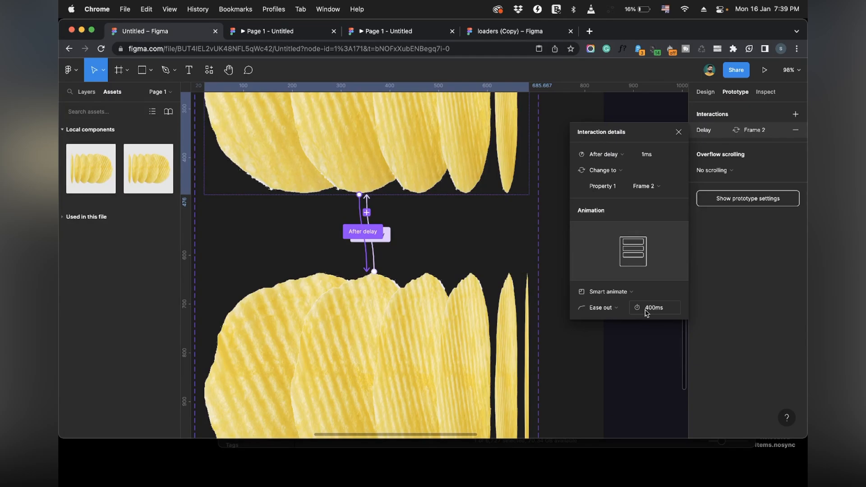
pyautogui.click(605, 314)
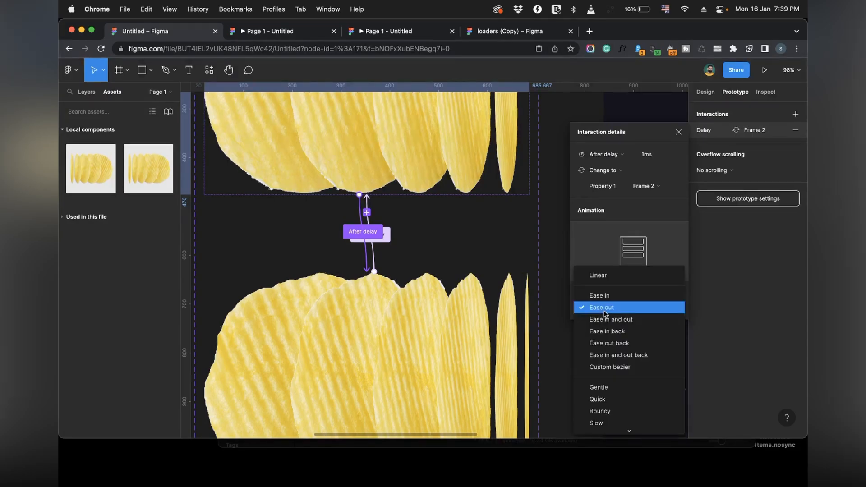
pyautogui.click(601, 277)
# Set the easing of Component 1's Smart animate transition from Frame 2 back to Frame 1 to Linear.
pyautogui.hscroll(-15, 441, 248)
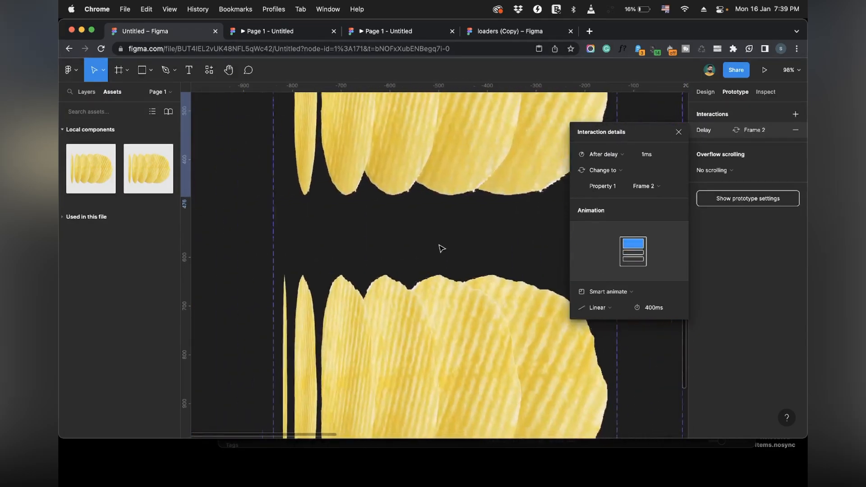
pyautogui.click(449, 149)
pyautogui.click(503, 237)
pyautogui.click(586, 307)
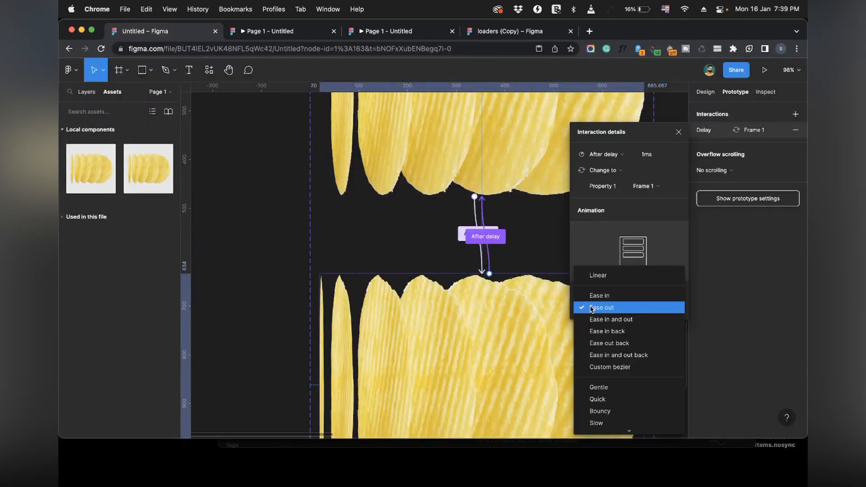
pyautogui.click(615, 280)
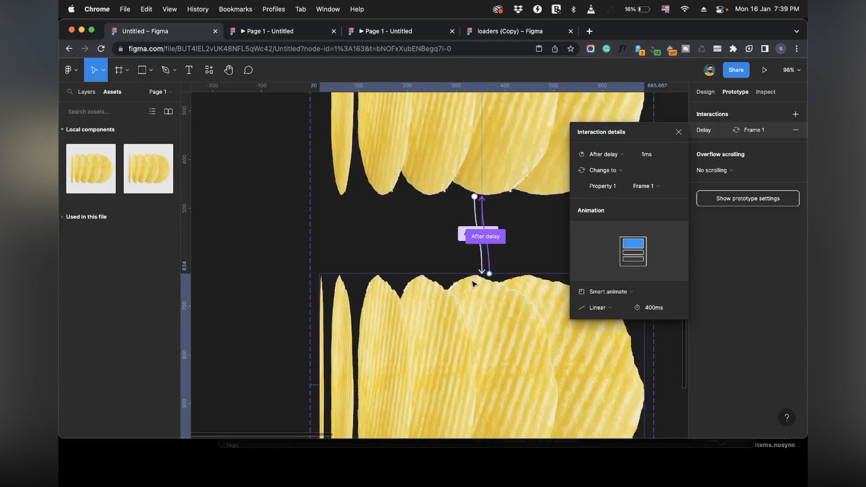
# Place an instance of Component 2 in the Desktop - 1 frame, directly left of the existing chip instance.
pyautogui.scroll(-5, 493, 367)
pyautogui.click(504, 395)
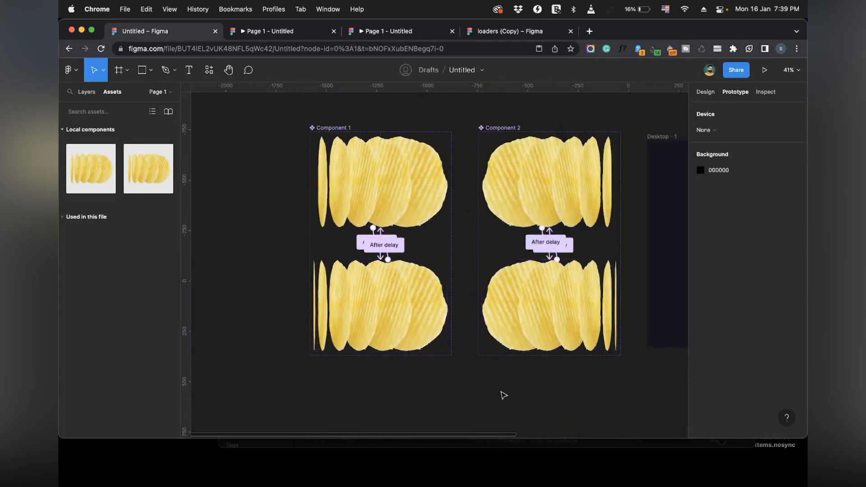
pyautogui.hscroll(10, 563, 271)
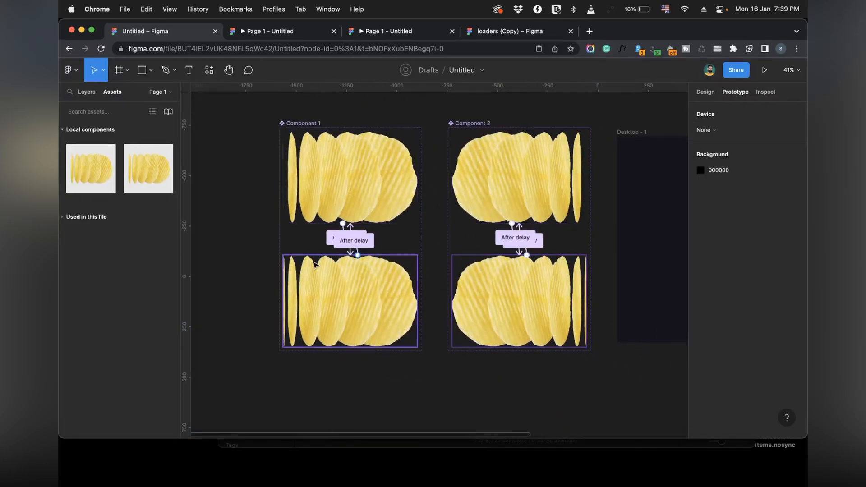
pyautogui.hscroll(3, 315, 265)
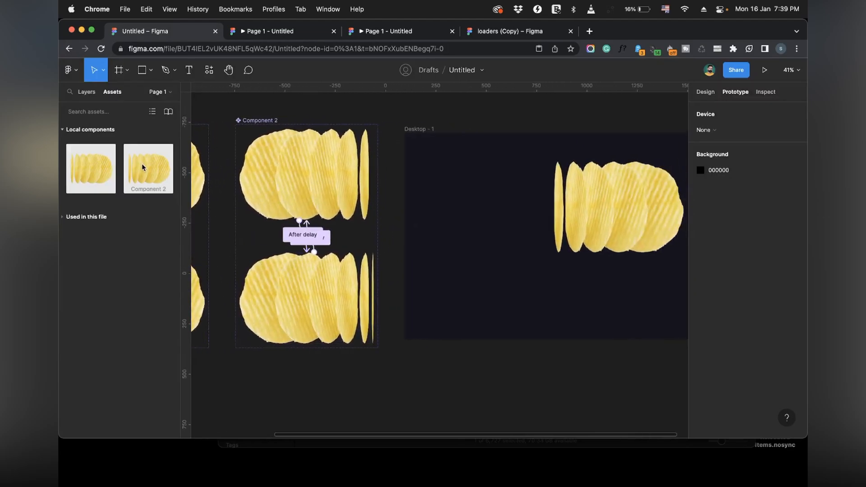
pyautogui.moveTo(142, 167); pyautogui.dragTo(537, 197)
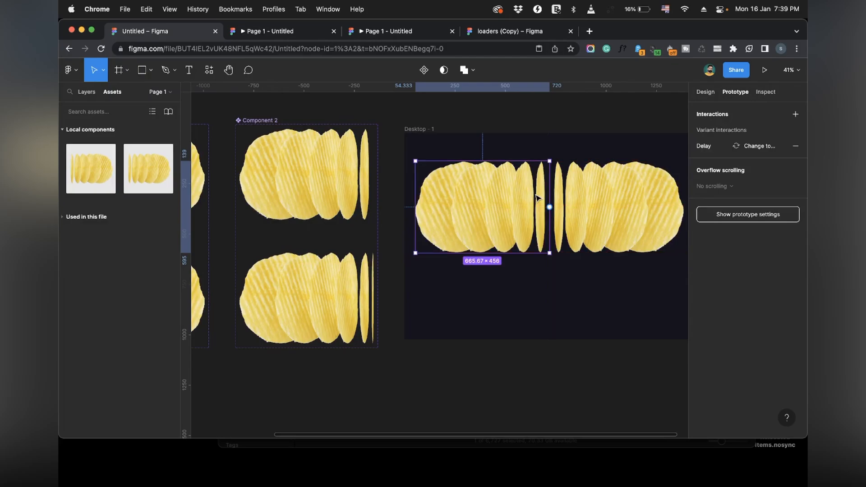
# Switch Property 1 of both chip instances in the Desktop - 1 frame to Frame 2.
pyautogui.click(705, 92)
pyautogui.click(763, 236)
pyautogui.click(758, 253)
pyautogui.scroll(5, 586, 221)
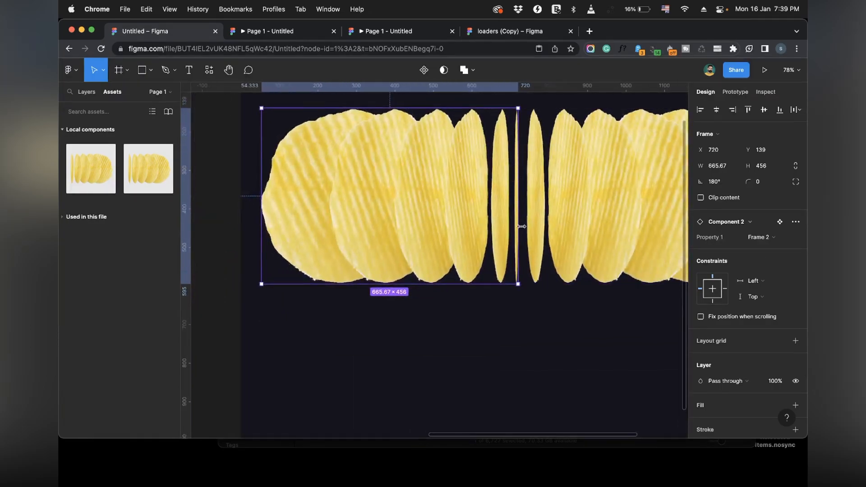
pyautogui.click(567, 229)
pyautogui.click(770, 237)
pyautogui.click(772, 249)
# Move the Component 1 instance to X 714 so the two chip edges meet, and preview the mirrored animation.
pyautogui.moveTo(644, 239); pyautogui.dragTo(642, 238)
pyautogui.click(285, 31)
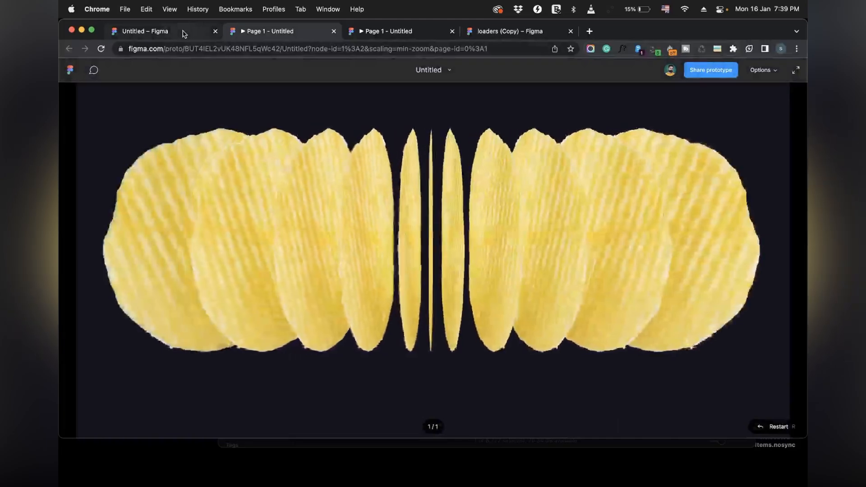
pyautogui.click(184, 31)
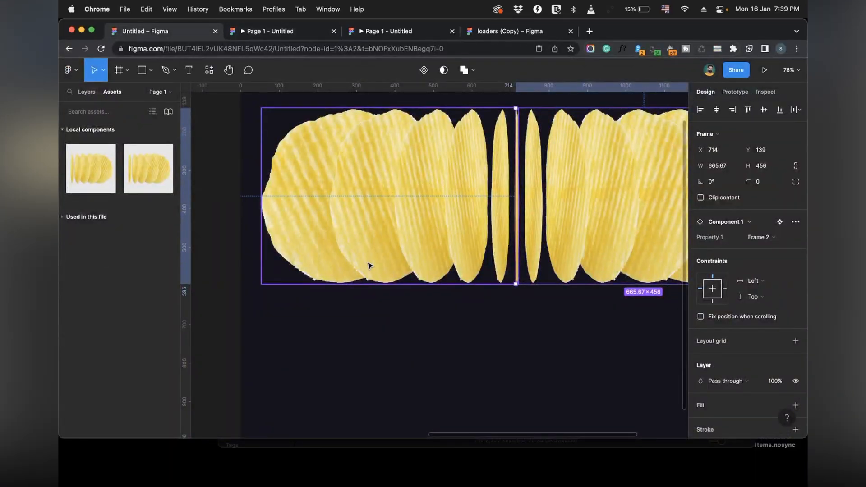
# Scale both chip instances together to about 665.7 × 229 and centre them horizontally in the Desktop - 1 frame.
pyautogui.scroll(-5, 369, 265)
pyautogui.keyDown('shift'); pyautogui.click(386, 259); pyautogui.keyUp('shift')
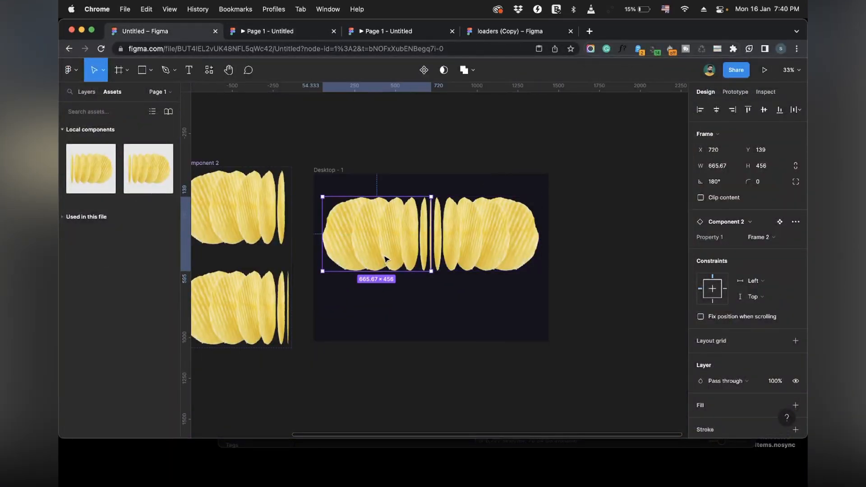
pyautogui.press('k')
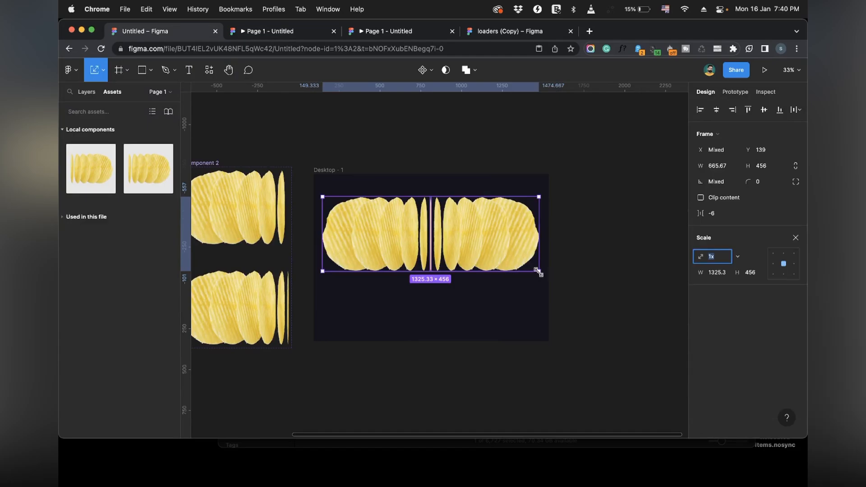
pyautogui.moveTo(538, 272); pyautogui.dragTo(455, 223)
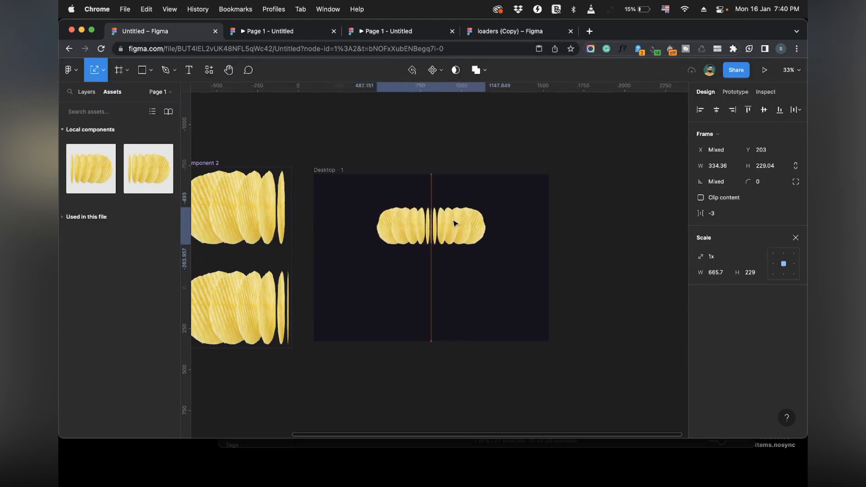
# Preview the scaled chip animation and compare it with the reference prototype of four chip animations.
pyautogui.click(283, 35)
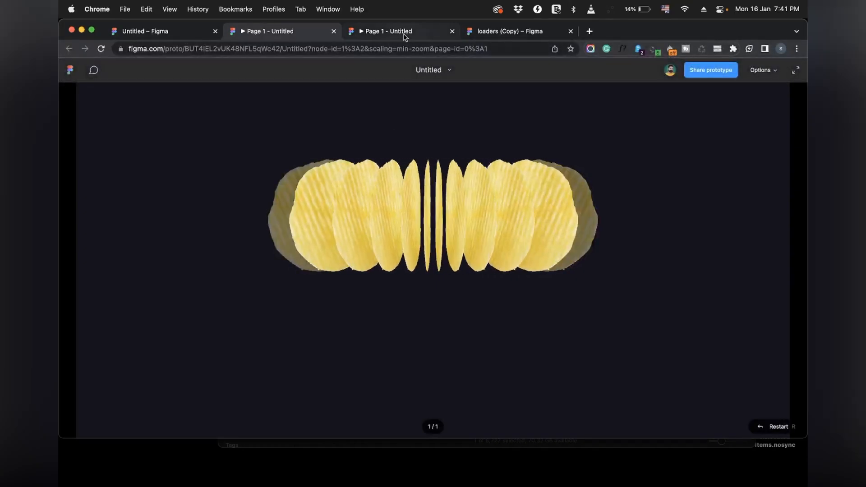
pyautogui.click(404, 33)
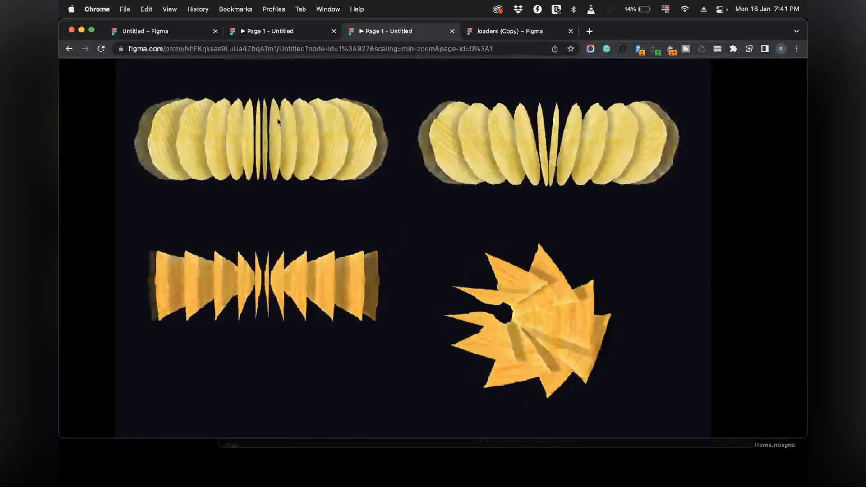
pyautogui.click(196, 31)
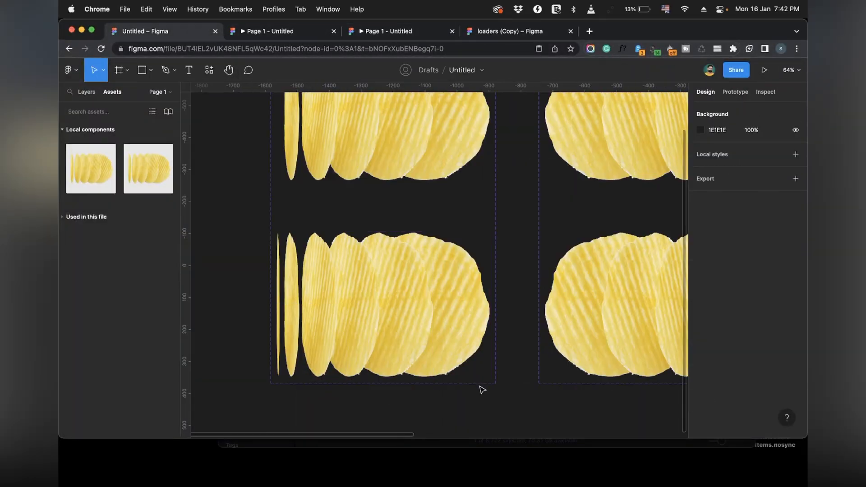
# Add a drop shadow with an X offset of 40 to the second-largest chip slice in Component 1's lower frame.
pyautogui.click(410, 302)
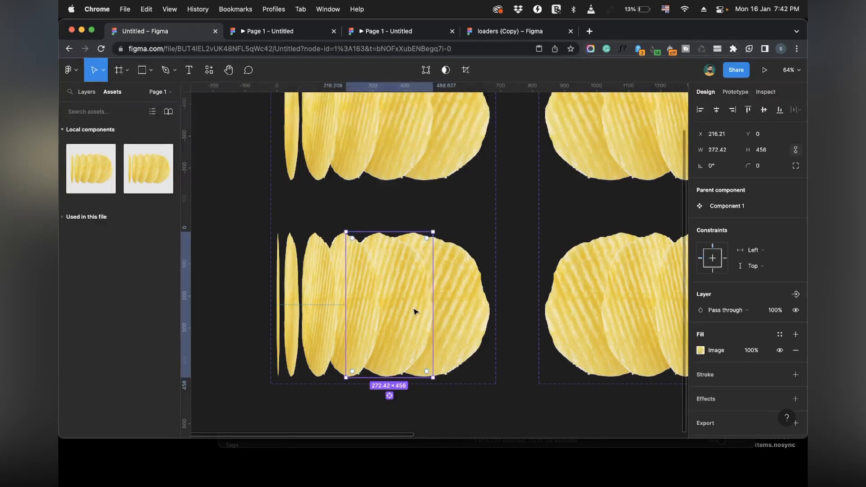
pyautogui.click(704, 403)
pyautogui.click(700, 415)
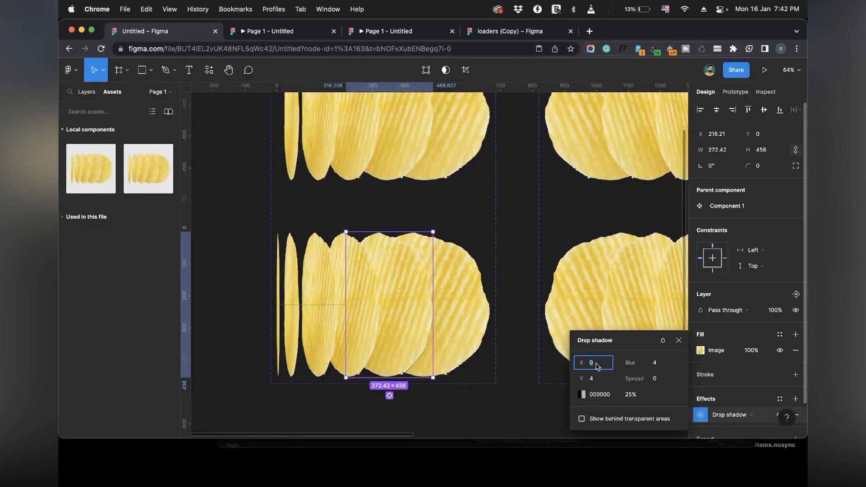
pyautogui.write('40')
pyautogui.press('Return')
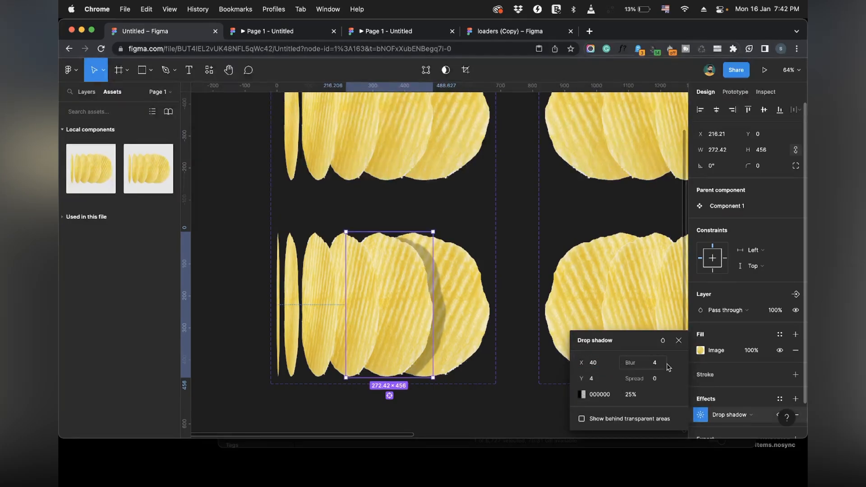
# Refine the second-largest slice's drop shadow to a blur of 34, 35% opacity and an X offset of 70.
pyautogui.write('14')
pyautogui.press('Return')
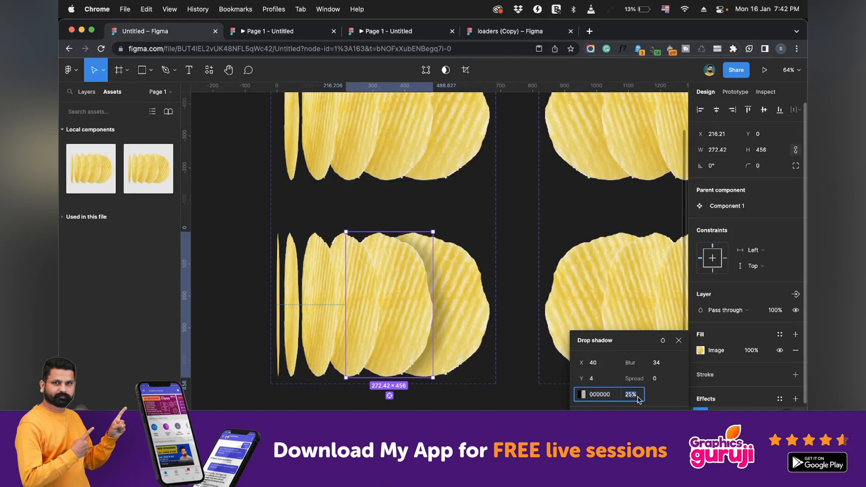
pyautogui.write('35')
pyautogui.press('Return')
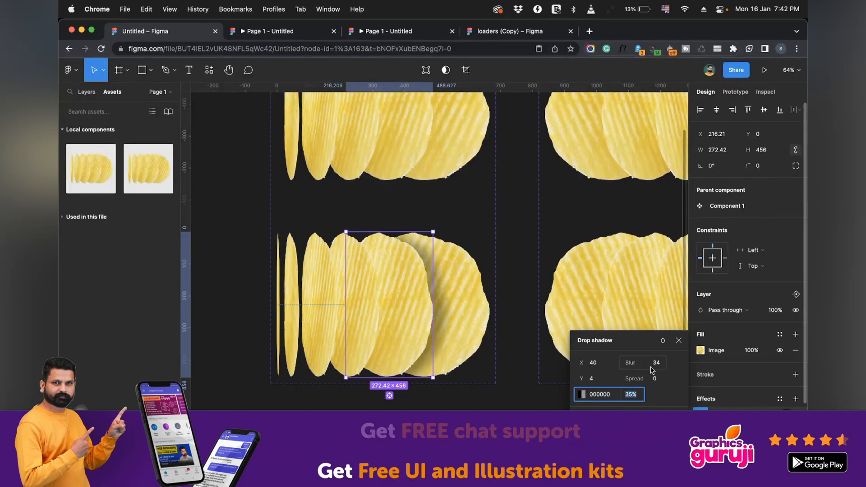
pyautogui.click(593, 362)
pyautogui.write('60')
pyautogui.press('Return')
pyautogui.write('70')
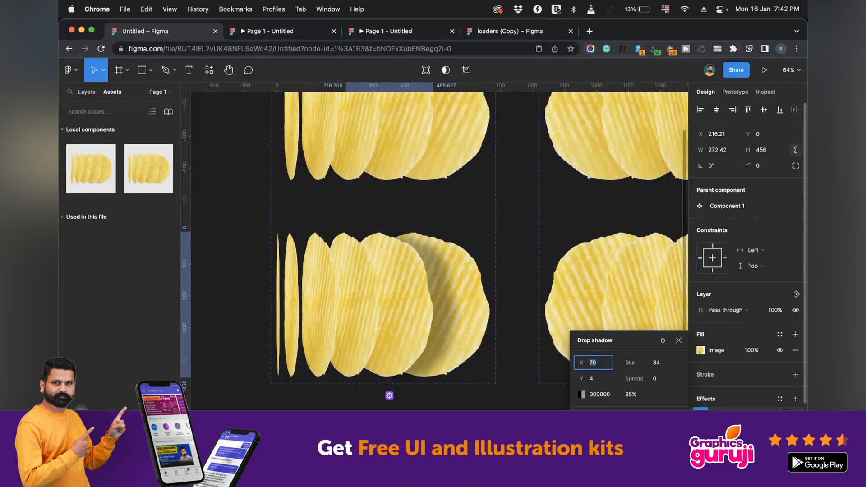
pyautogui.press('Return')
# Paste the same drop shadow onto the three next narrower slices in Component 1's lower frame.
pyautogui.hscroll(-5, 472, 300)
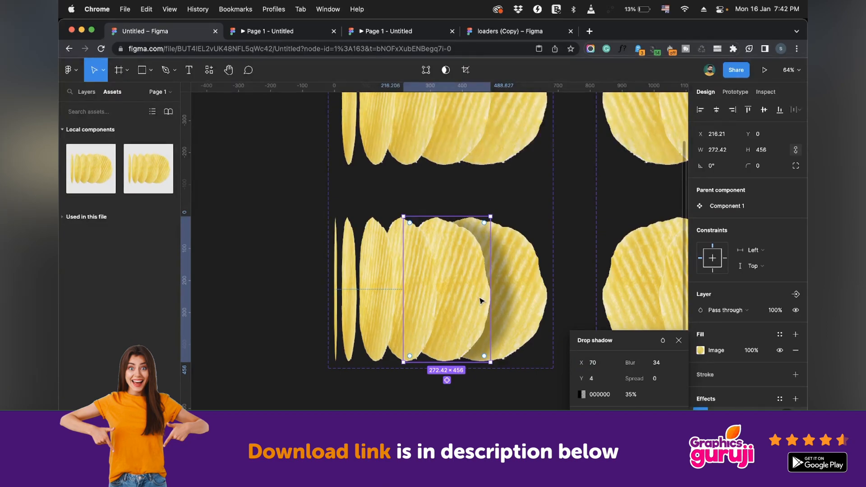
pyautogui.click(425, 304)
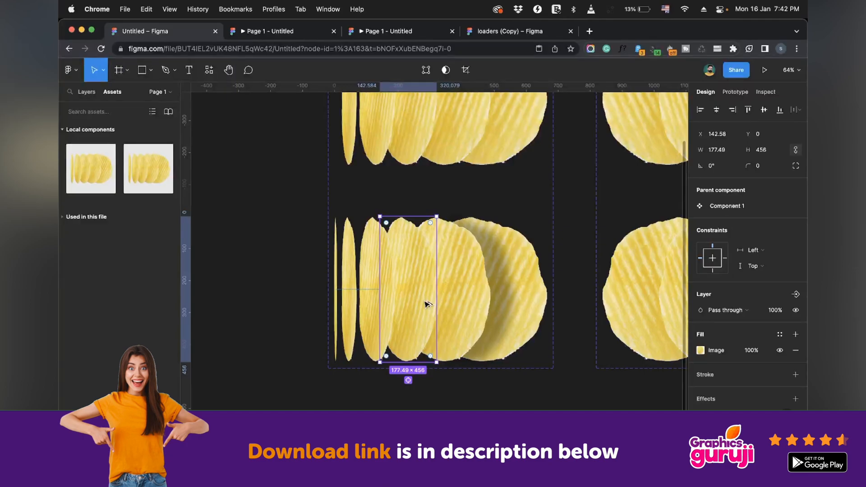
pyautogui.press('alt+super+v')
pyautogui.click(366, 305)
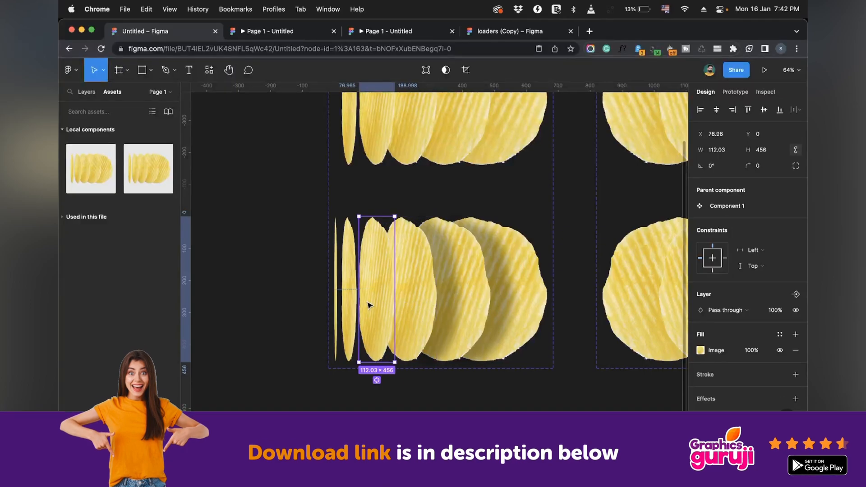
pyautogui.press('alt+super+v')
pyautogui.press('Escape')
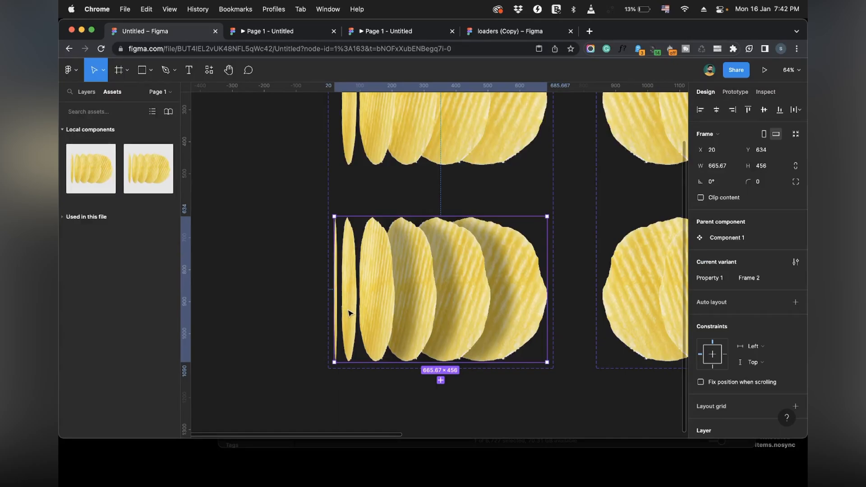
pyautogui.click(350, 312)
pyautogui.press('alt+super+v')
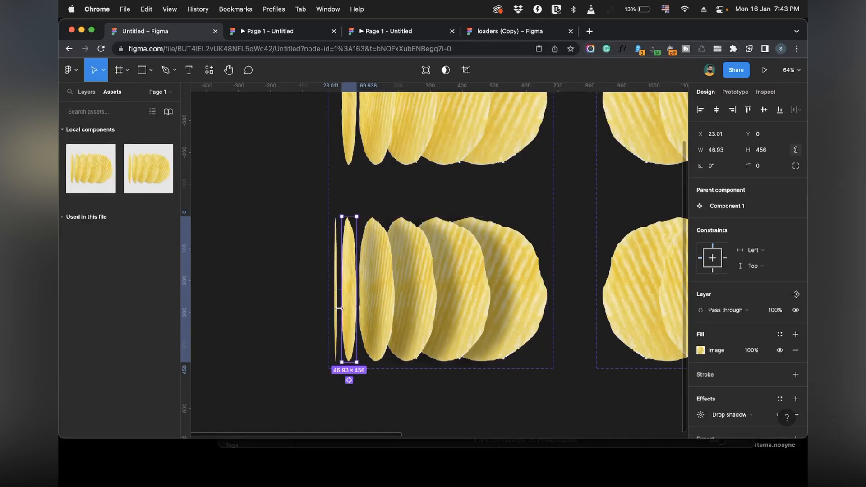
# Paste the drop shadow onto the slices narrower than the largest one in Component 1's upper frame.
pyautogui.scroll(3, 453, 290)
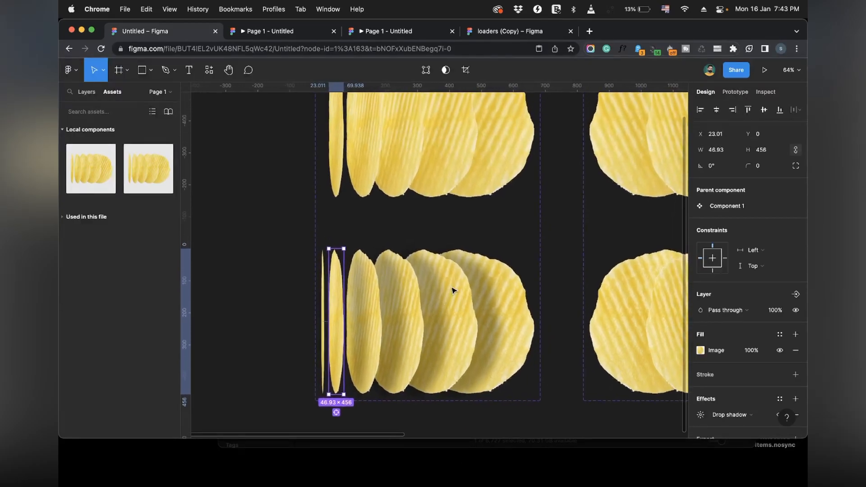
pyautogui.scroll(3, 453, 289)
pyautogui.scroll(2, 512, 151)
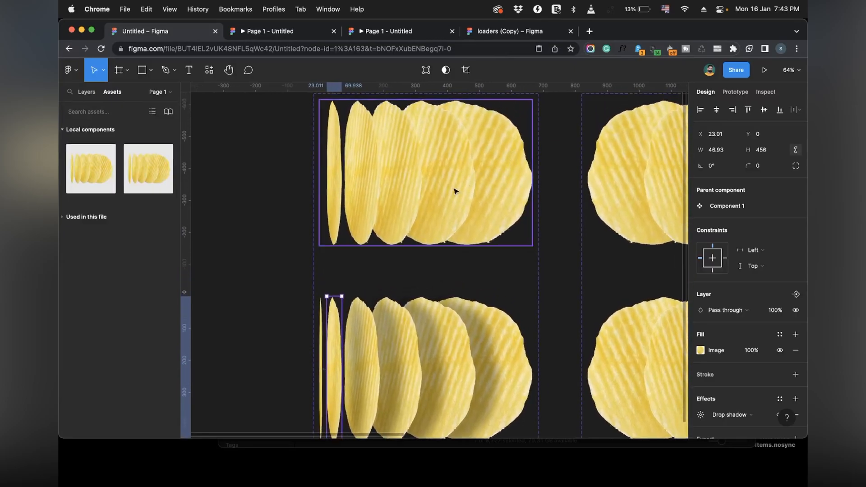
pyautogui.click(454, 193)
pyautogui.press('alt+super+v')
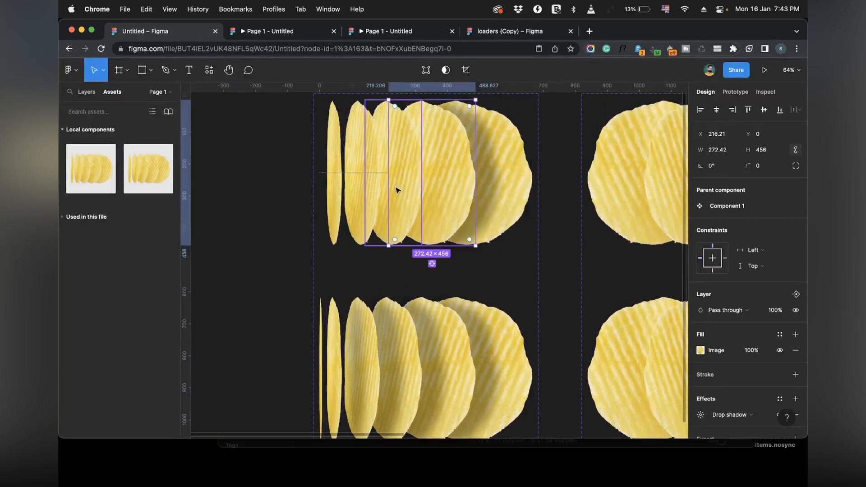
pyautogui.click(371, 193)
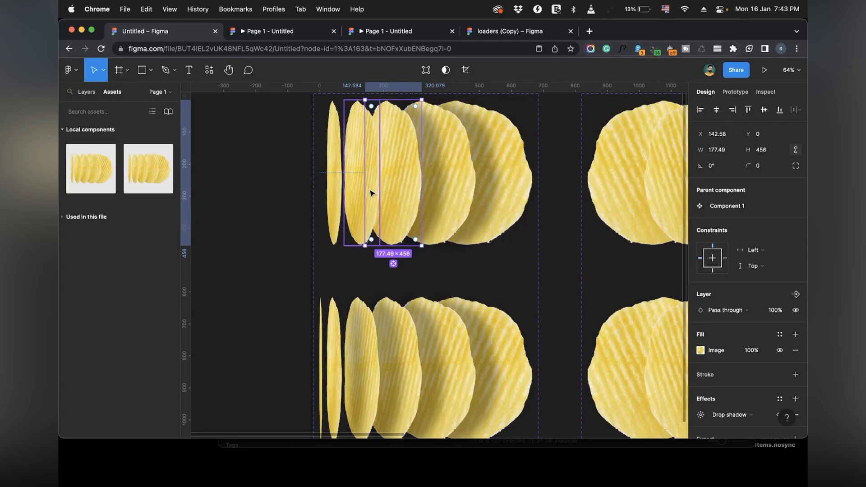
pyautogui.press('alt+super+v')
pyautogui.click(341, 192)
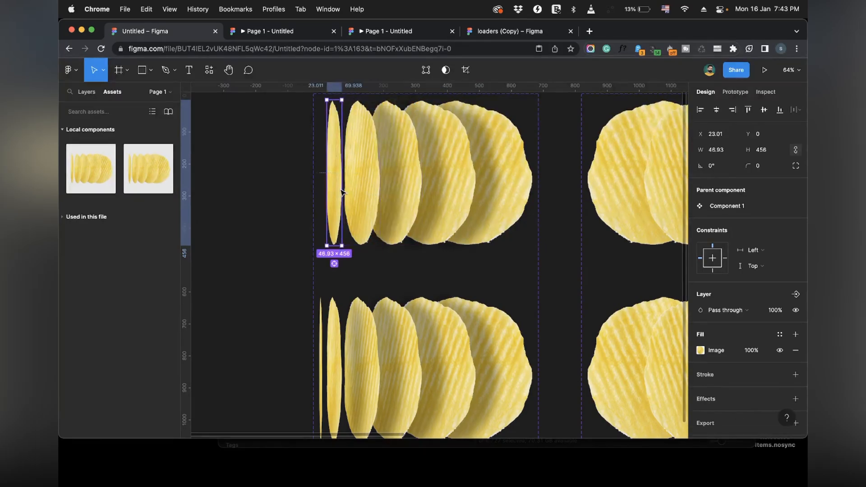
pyautogui.press('alt+super+v')
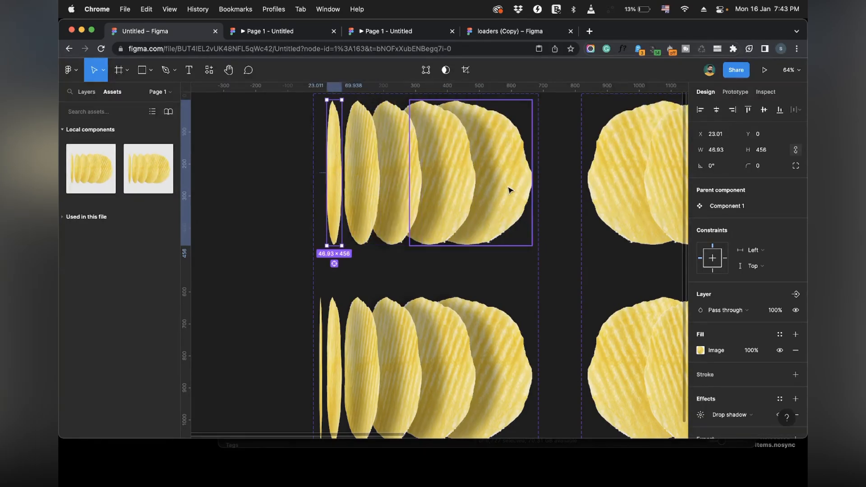
# Paste the drop shadow onto the second-narrowest slice in Component 2's upper frame and set its X offset to -70.
pyautogui.scroll(-2, 509, 190)
pyautogui.scroll(-5, 509, 190)
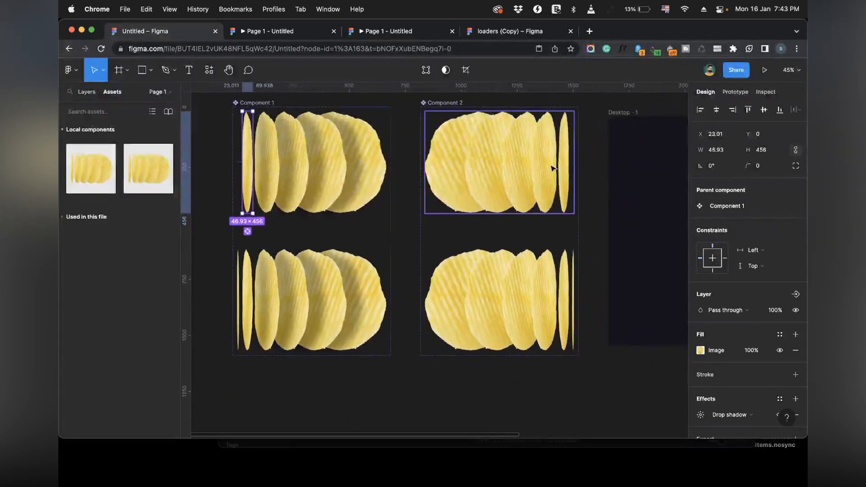
pyautogui.click(546, 169)
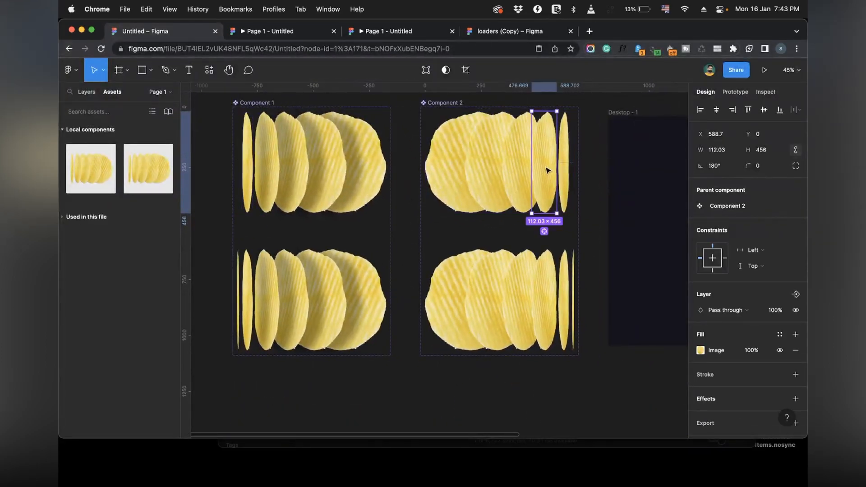
pyautogui.press('alt+super+v')
pyautogui.scroll(5, 546, 170)
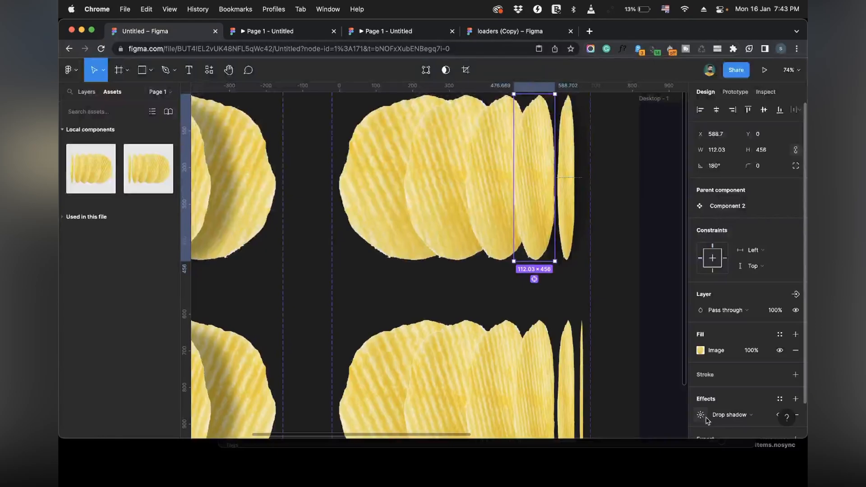
pyautogui.click(702, 415)
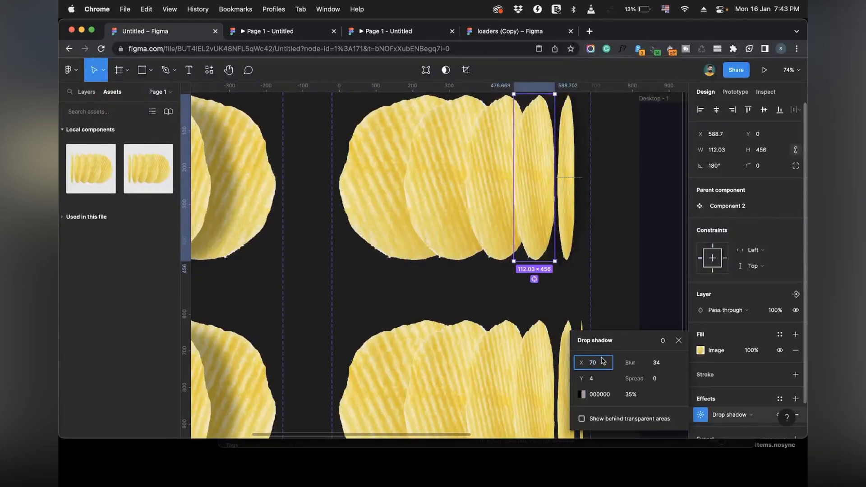
pyautogui.write('-')
pyautogui.press('Return')
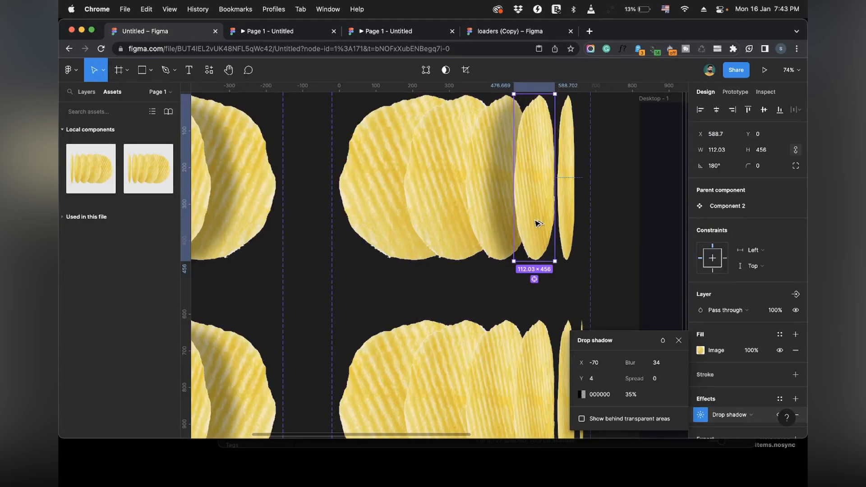
# Apply the mirrored drop shadow to the two wider slices in Component 2's upper frame and to the slices in its lower frame.
pyautogui.click(488, 221)
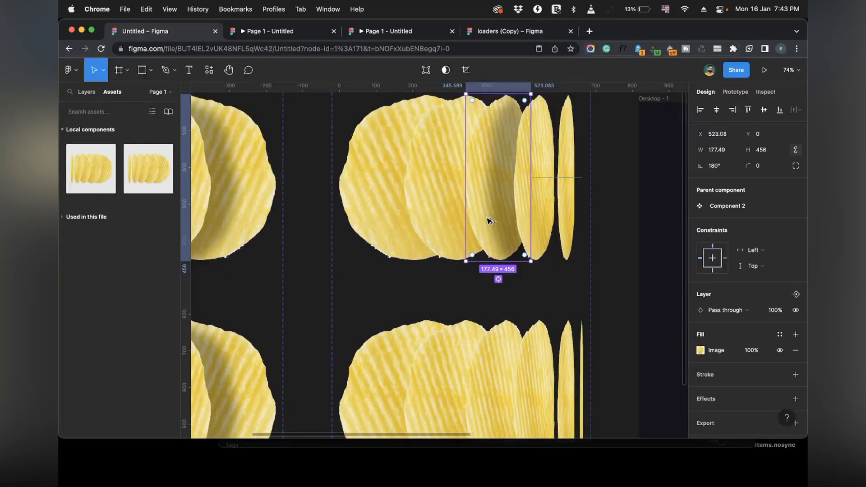
pyautogui.click(423, 217)
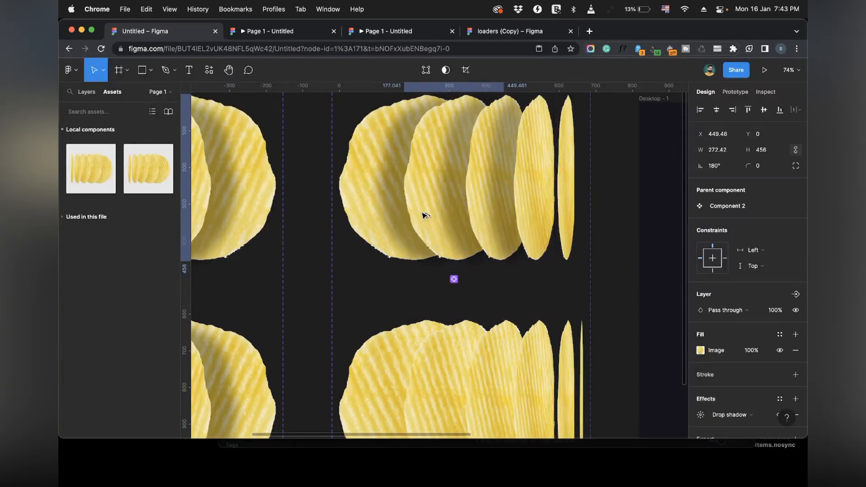
pyautogui.scroll(-1, 415, 266)
pyautogui.scroll(-2, 414, 267)
pyautogui.click(545, 315)
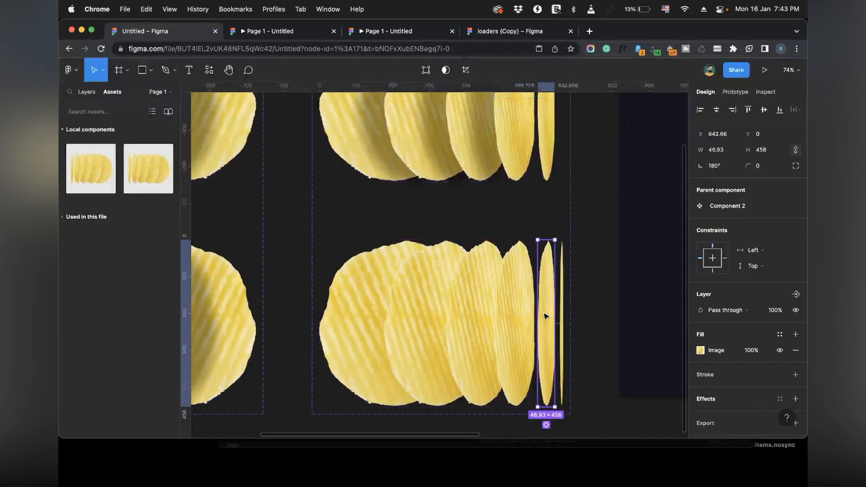
pyautogui.click(514, 319)
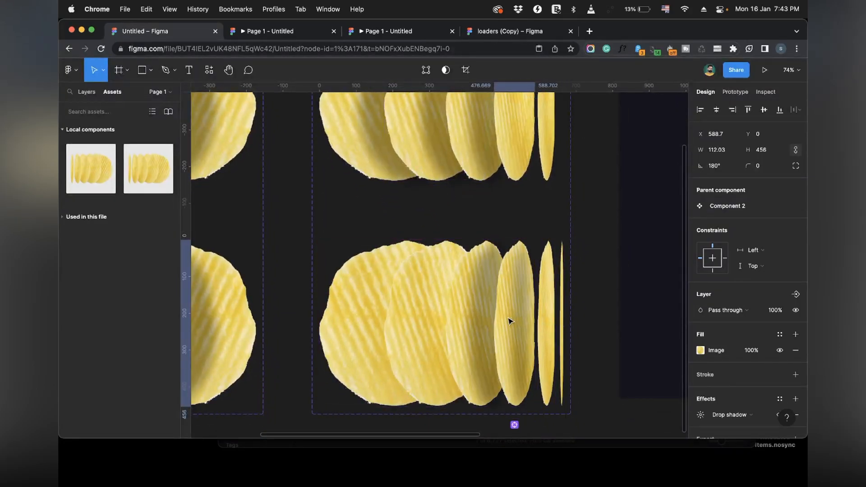
pyautogui.click(463, 324)
pyautogui.click(417, 326)
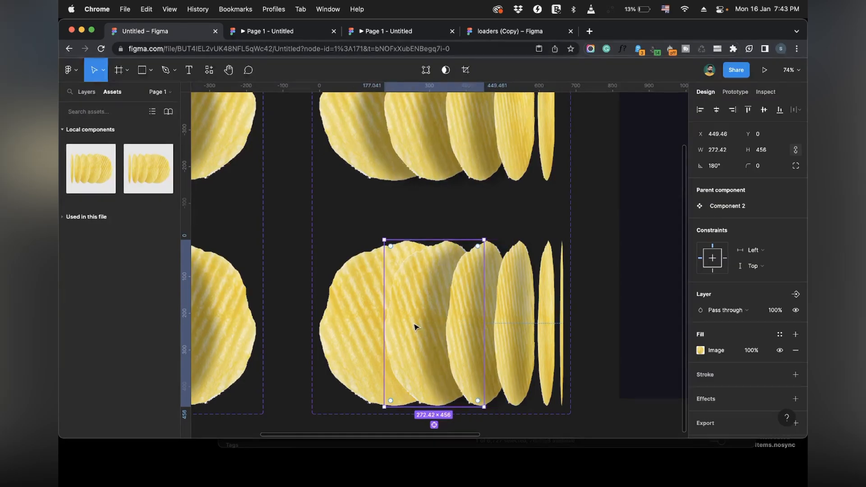
# Inspect the shadowed chip instances in the Desktop - 1 frame and preview the animation.
pyautogui.scroll(-5, 414, 327)
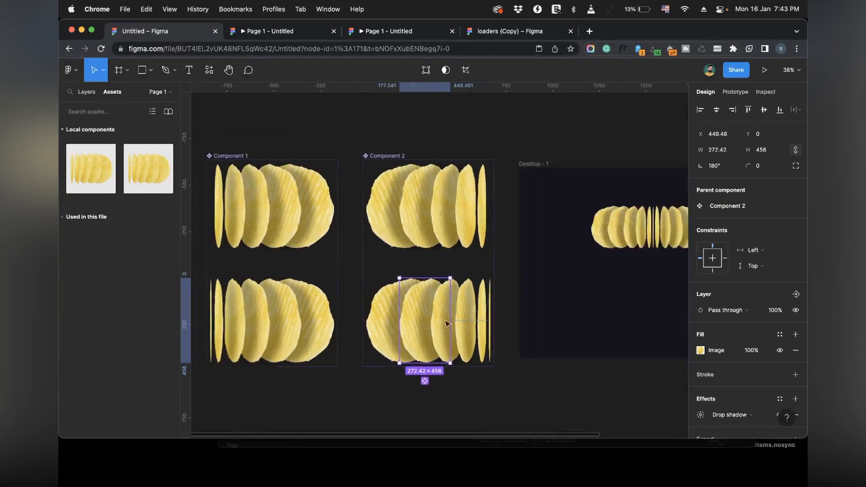
pyautogui.scroll(-2, 476, 325)
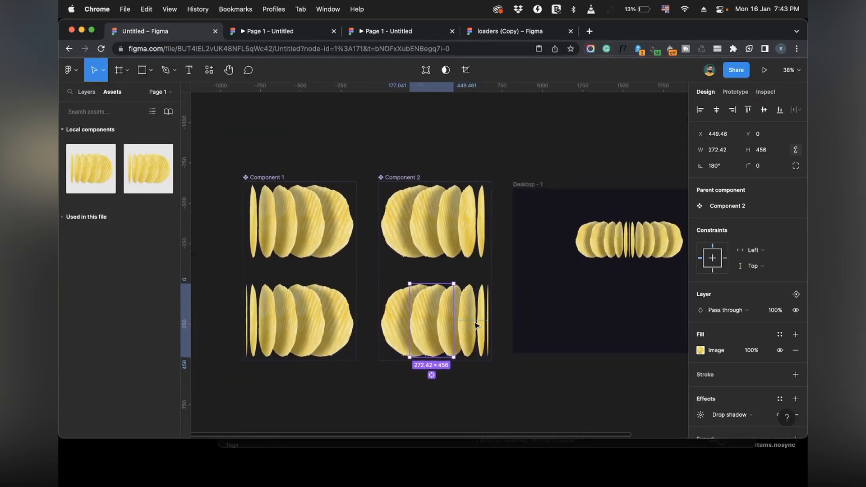
pyautogui.hscroll(3, 534, 193)
pyautogui.scroll(10, 557, 232)
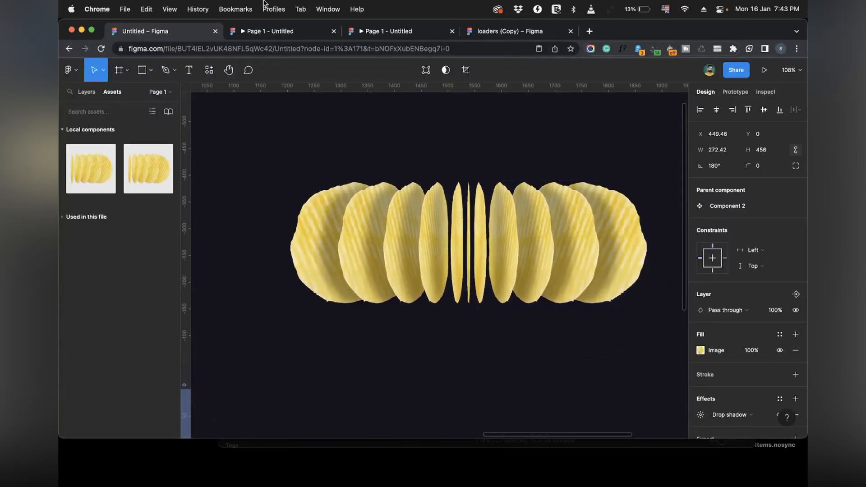
pyautogui.click(529, 236)
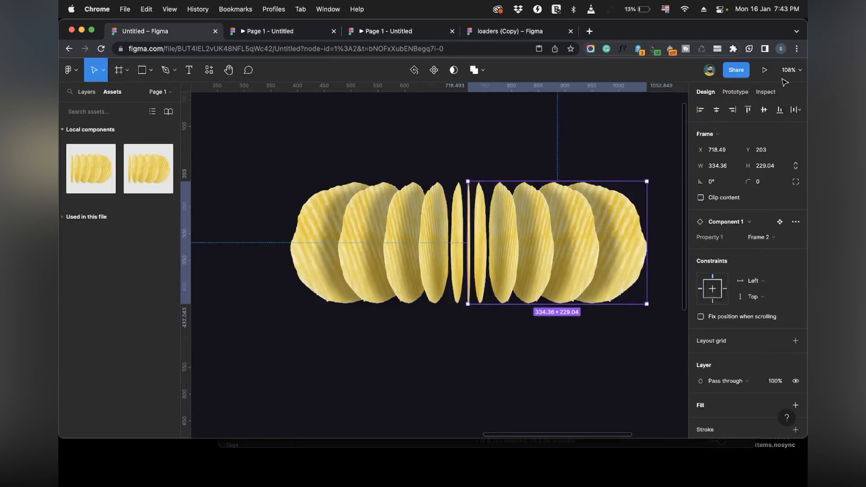
pyautogui.press('super+alt+Return')
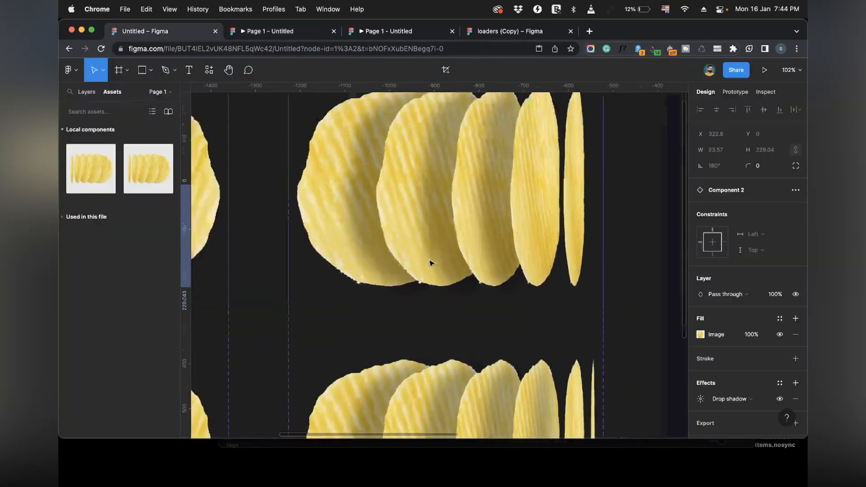
# Check the drop shadows on the narrow slices in both frames of Component 1, including the narrowest one in the lower frame.
pyautogui.scroll(-5, 431, 263)
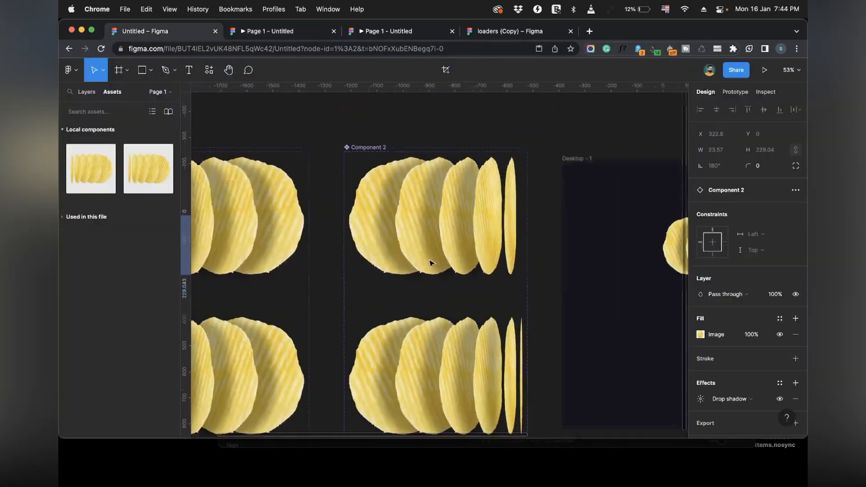
pyautogui.hscroll(-5, 431, 263)
pyautogui.hscroll(2, 429, 259)
pyautogui.scroll(-1, 429, 259)
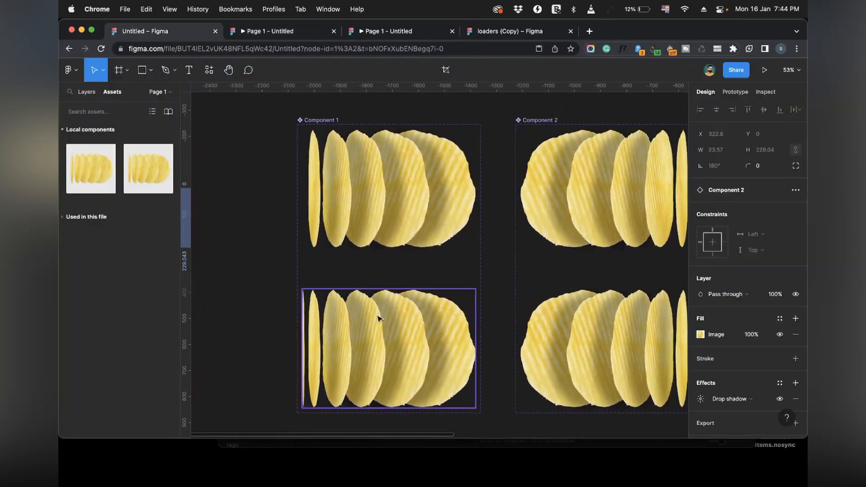
pyautogui.keyDown('super'); pyautogui.click(339, 352); pyautogui.keyUp('super')
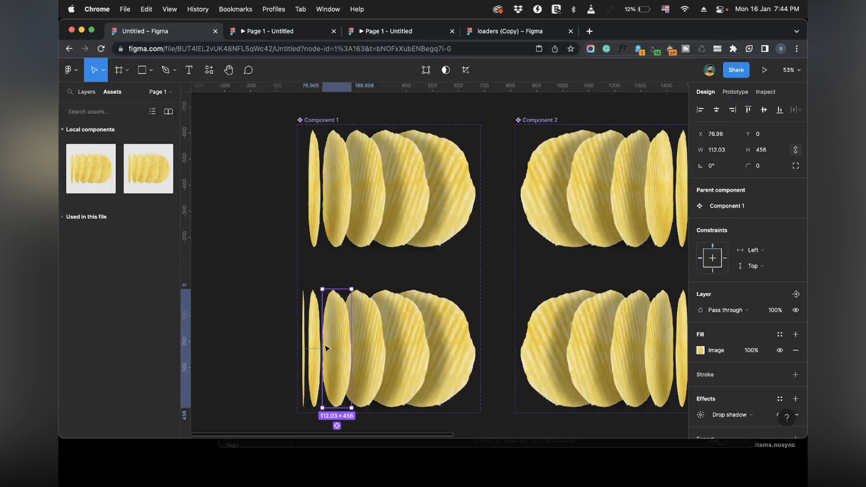
pyautogui.keyDown('super'); pyautogui.click(315, 208); pyautogui.keyUp('super')
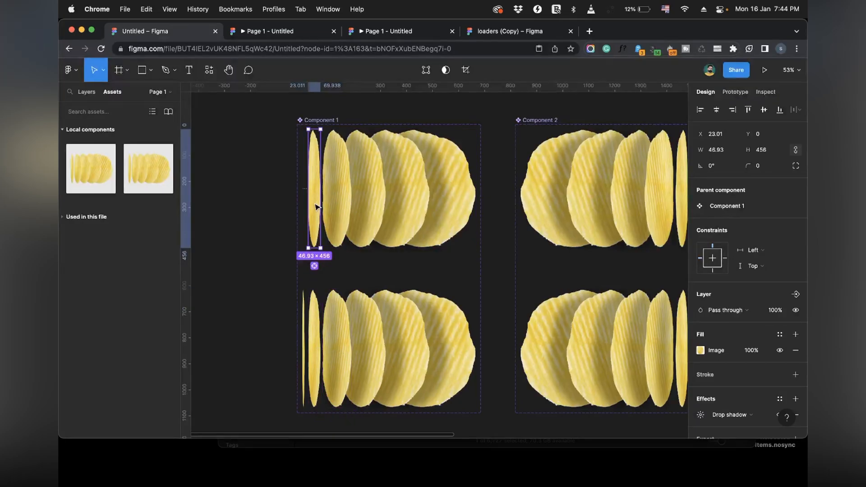
pyautogui.keyDown('super'); pyautogui.click(305, 359); pyautogui.keyUp('super')
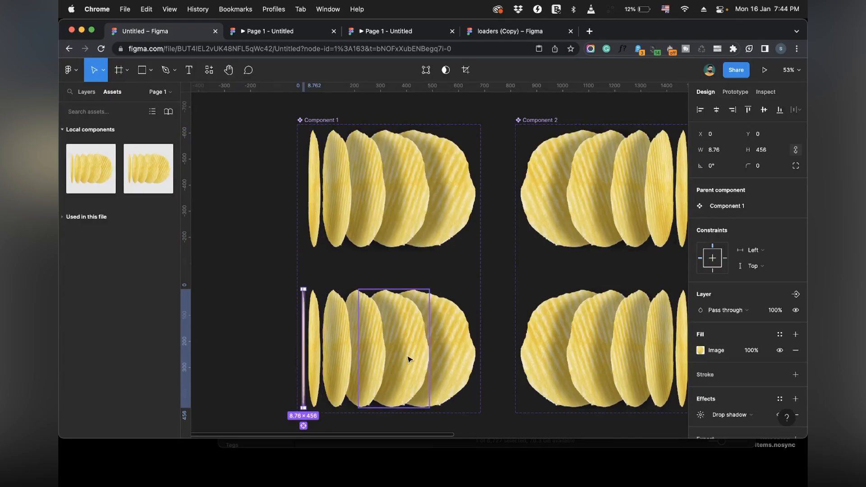
pyautogui.hscroll(4, 408, 356)
pyautogui.scroll(-1, 408, 356)
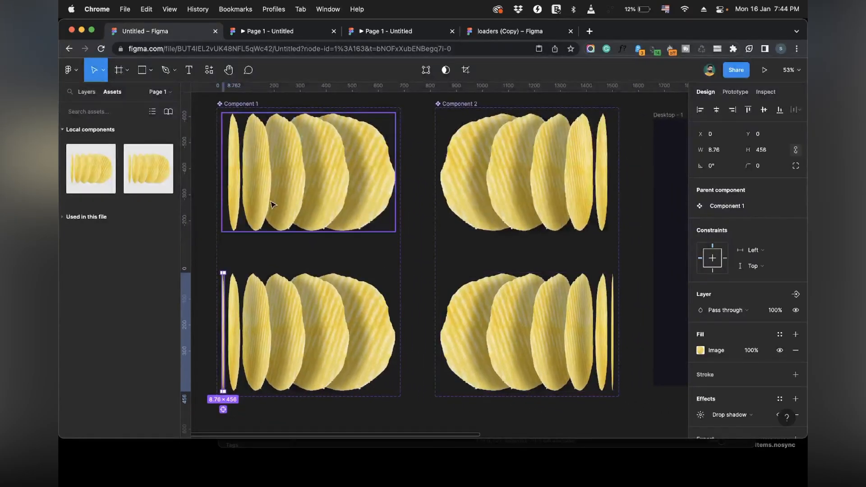
# Apply the second-widest slice's drop shadow to the widest slice in Component 1's upper frame.
pyautogui.hscroll(3, 573, 239)
pyautogui.scroll(-1, 573, 240)
pyautogui.keyDown('super'); pyautogui.click(291, 168); pyautogui.keyUp('super')
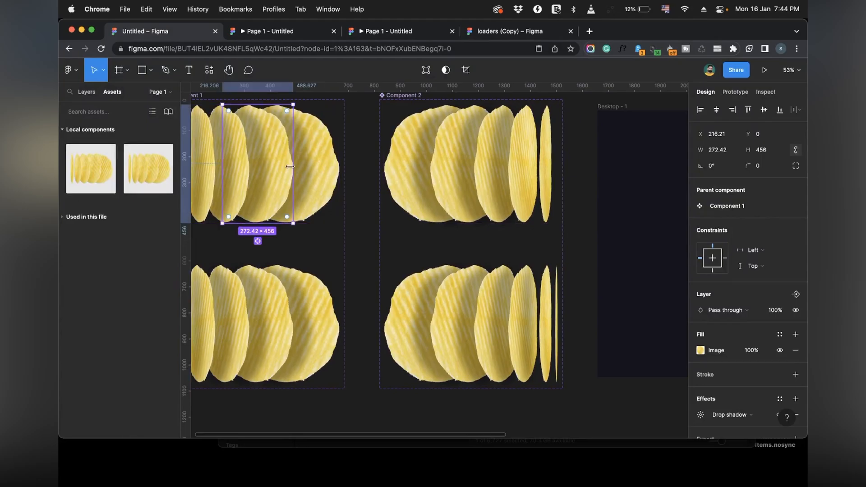
pyautogui.click(324, 171)
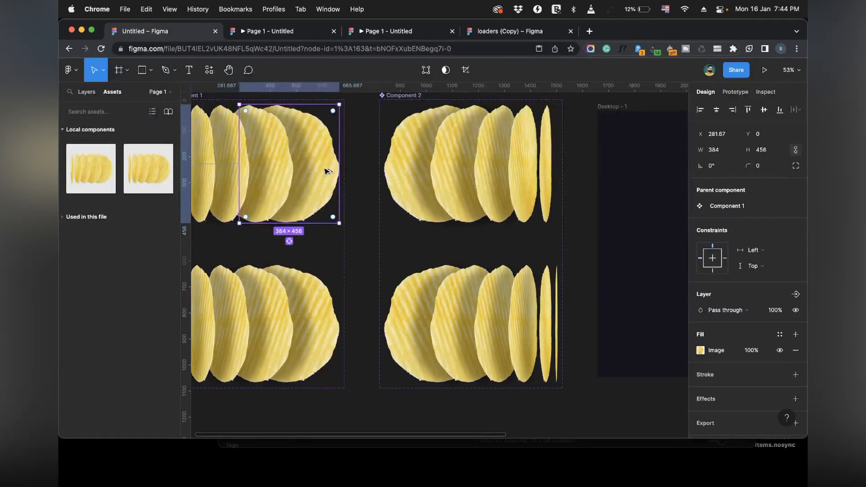
pyautogui.press('alt+super+v')
# Apply the second-widest slice's mirrored drop shadow to the widest slices in Component 2's lower and upper frames.
pyautogui.keyDown('super'); pyautogui.click(432, 330); pyautogui.keyUp('super')
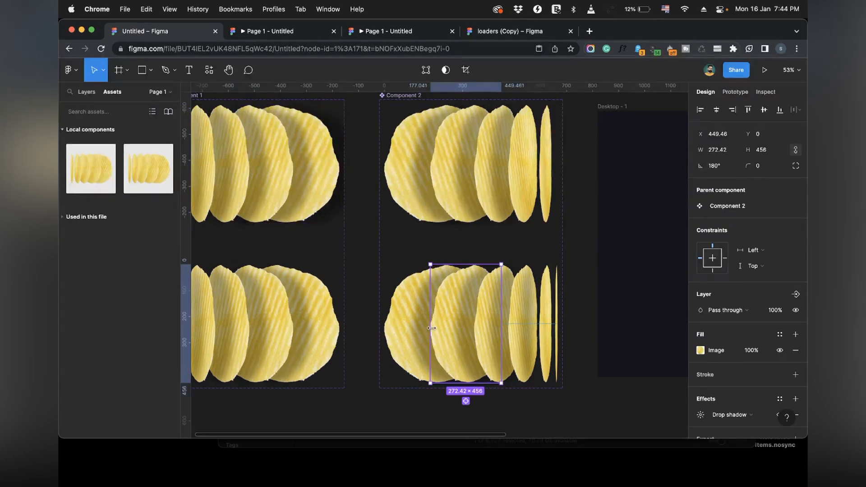
pyautogui.press('alt+super+v')
pyautogui.keyDown('super'); pyautogui.click(405, 329); pyautogui.keyUp('super')
pyautogui.press('alt+super+v')
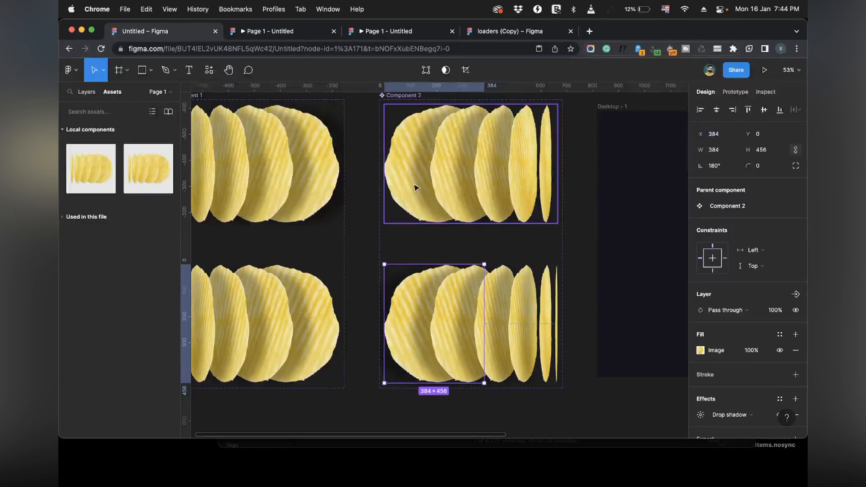
pyautogui.keyDown('super'); pyautogui.click(415, 188); pyautogui.keyUp('super')
pyautogui.press('alt+super+v')
# Apply the mirrored drop shadow to the narrowest slice in Component 2's lower frame and open the running chip preview.
pyautogui.keyDown('super'); pyautogui.click(549, 163); pyautogui.keyUp('super')
pyautogui.press('alt+super+v')
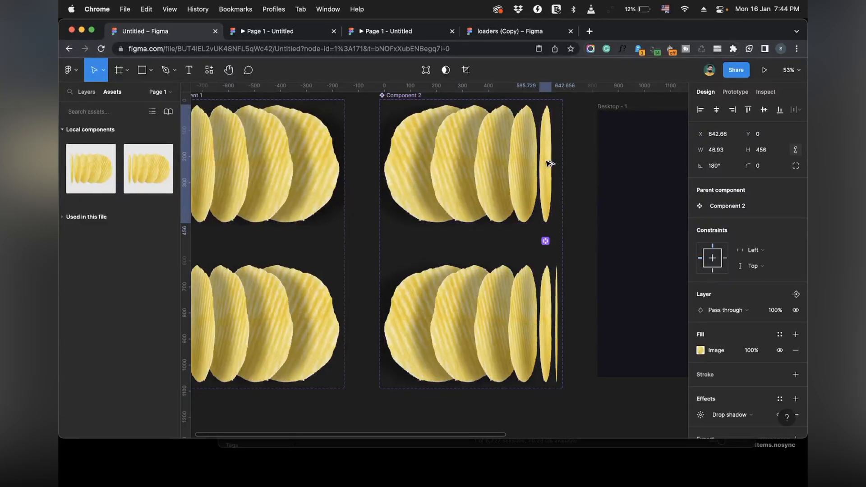
pyautogui.keyDown('super'); pyautogui.click(556, 321); pyautogui.keyUp('super')
pyautogui.press('alt+super+v')
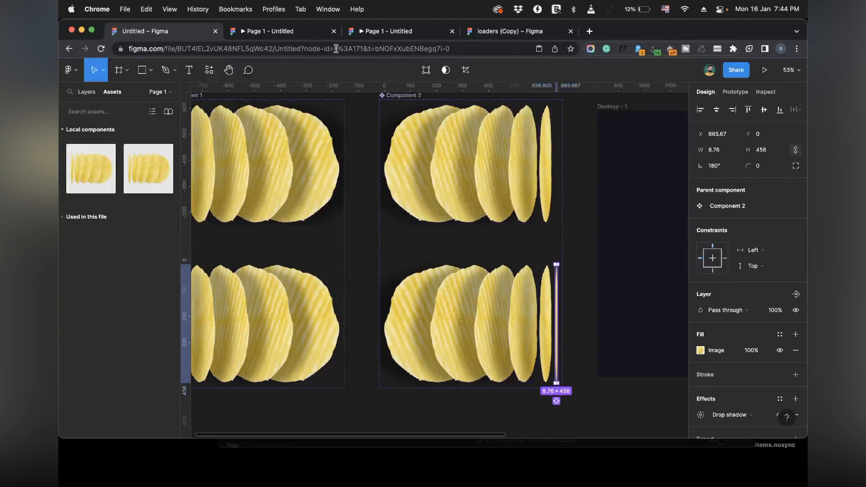
pyautogui.click(302, 32)
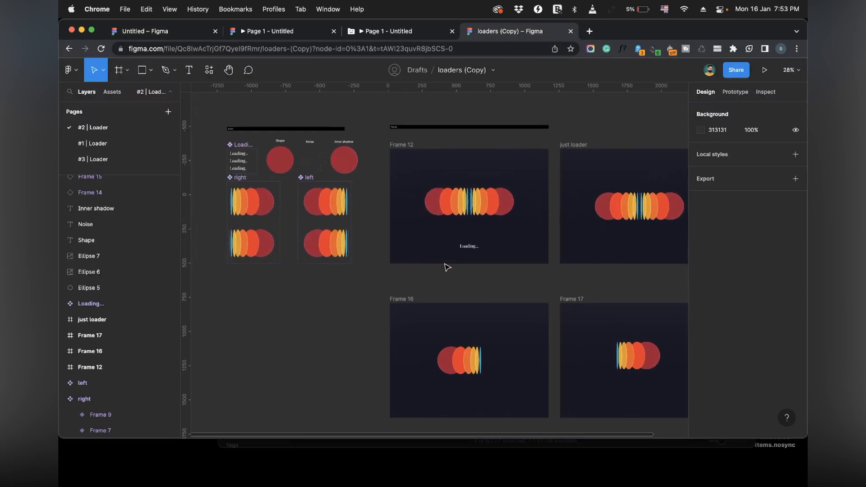
# Examine the right component in the loaders (Copy) file, checking the thinnest ellipse in Frame 7 and the Ellipse 5 and Ellipse 4 layers in Frame 9.
pyautogui.hscroll(-3, 447, 267)
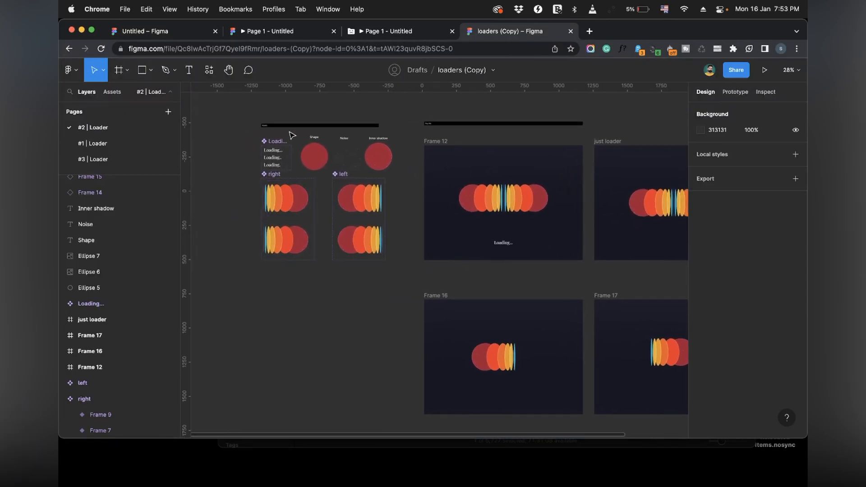
pyautogui.scroll(5, 291, 123)
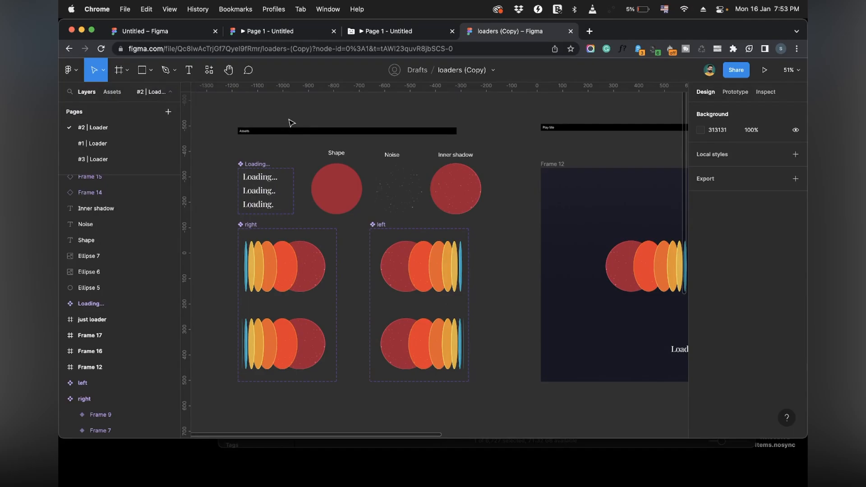
pyautogui.scroll(-2, 314, 200)
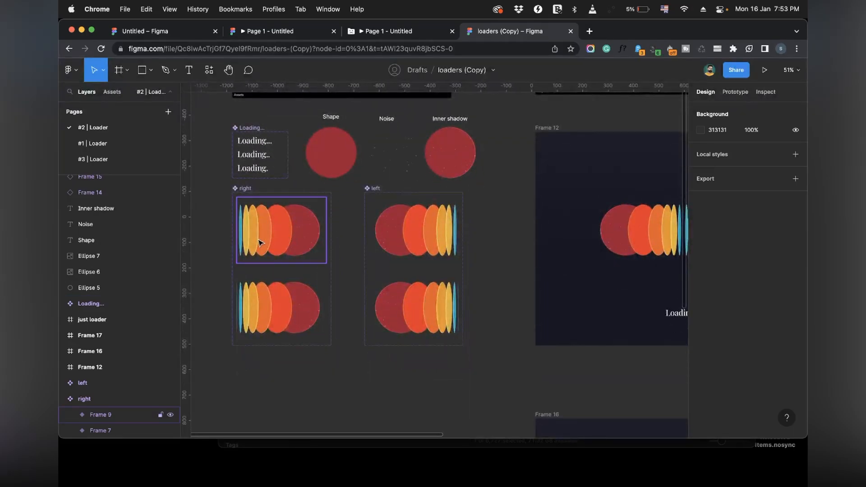
pyautogui.scroll(5, 260, 243)
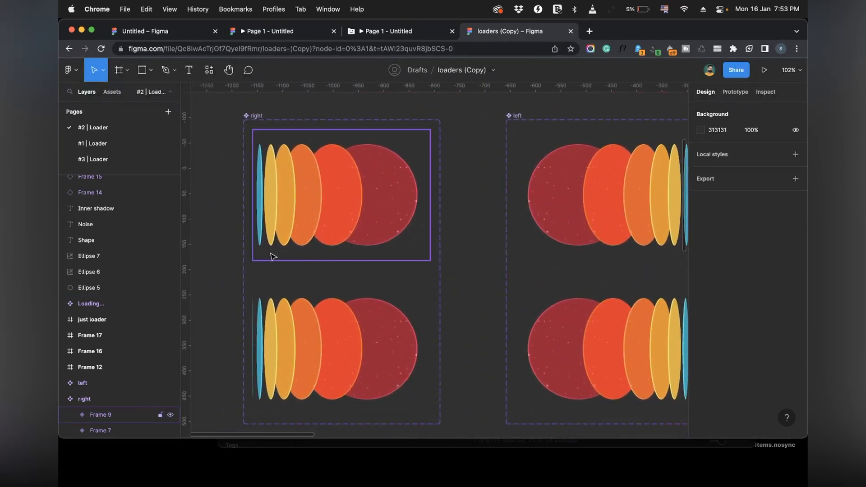
pyautogui.scroll(2, 272, 256)
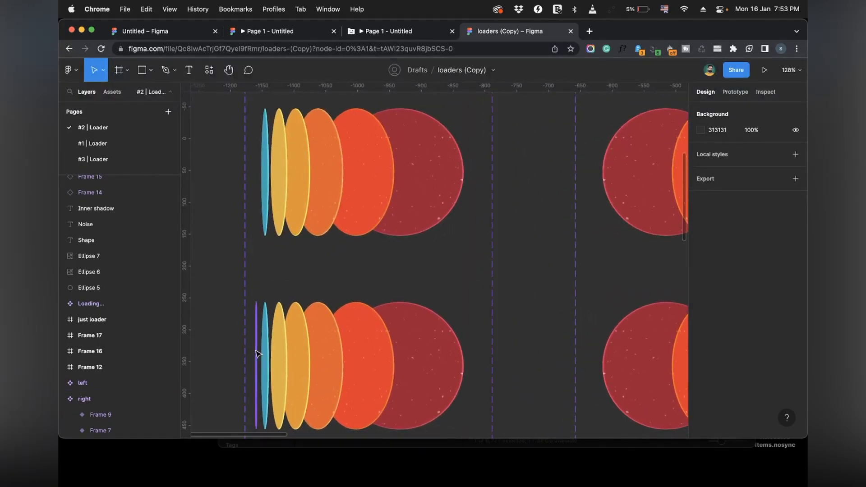
pyautogui.doubleClick(255, 349)
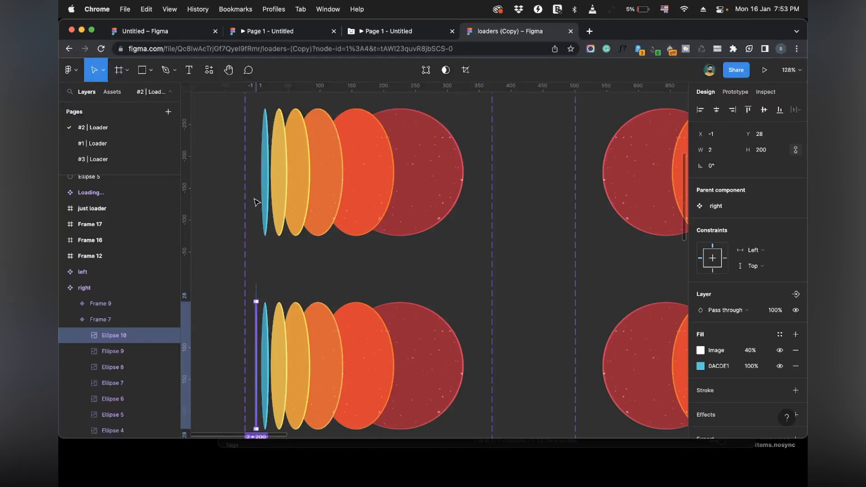
pyautogui.scroll(-2, 348, 368)
pyautogui.hscroll(1, 347, 367)
pyautogui.click(408, 195)
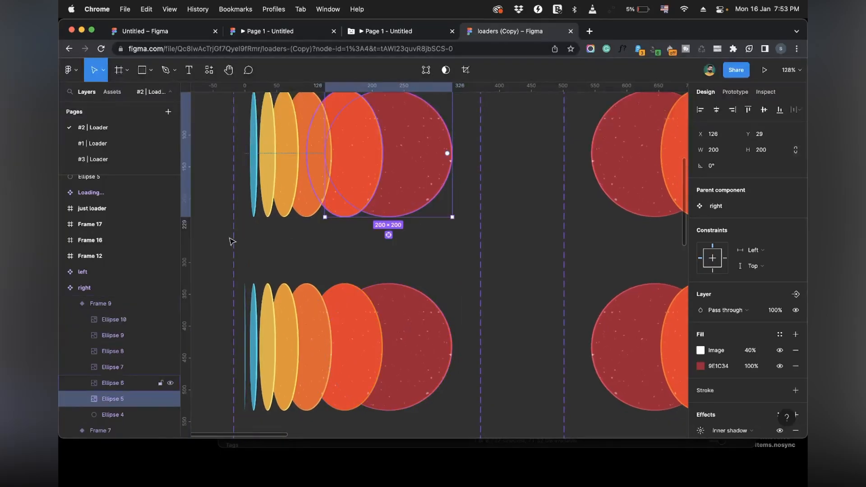
pyautogui.scroll(-2, 113, 370)
pyautogui.click(112, 371)
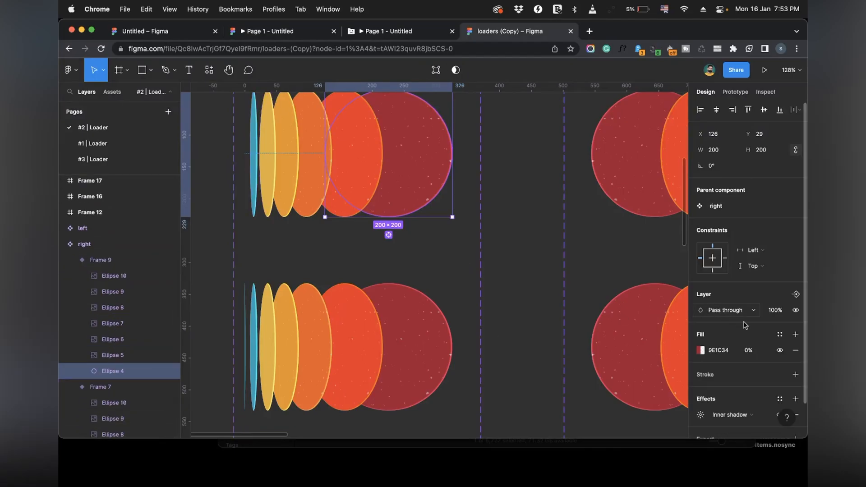
pyautogui.press('Escape')
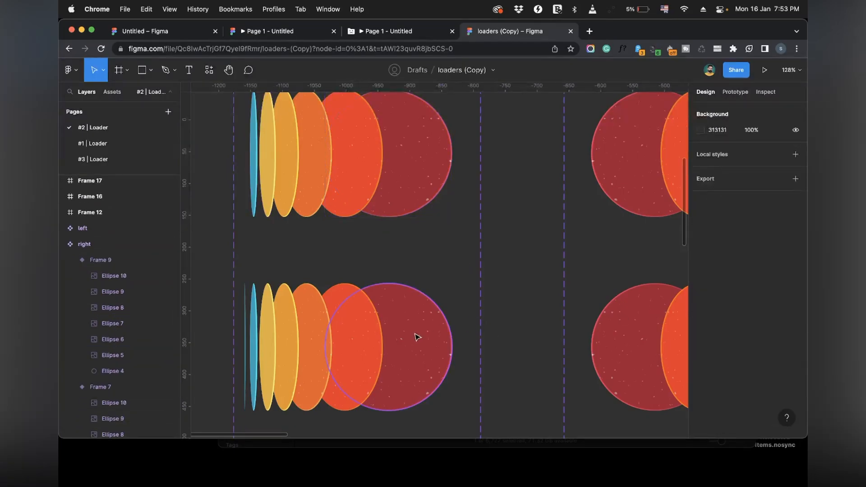
# Compare the matching ellipses in the right component's Frame 7 and Frame 9 variants, from the full circle to the thinnest.
pyautogui.click(414, 334)
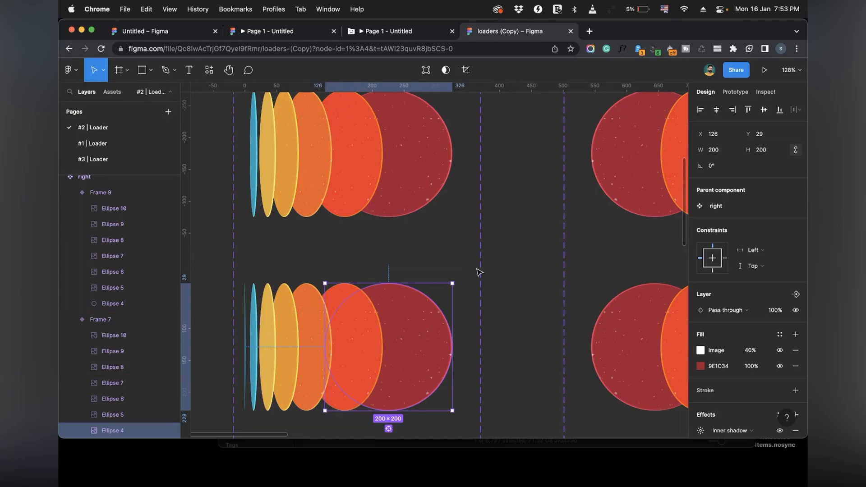
pyautogui.doubleClick(354, 349)
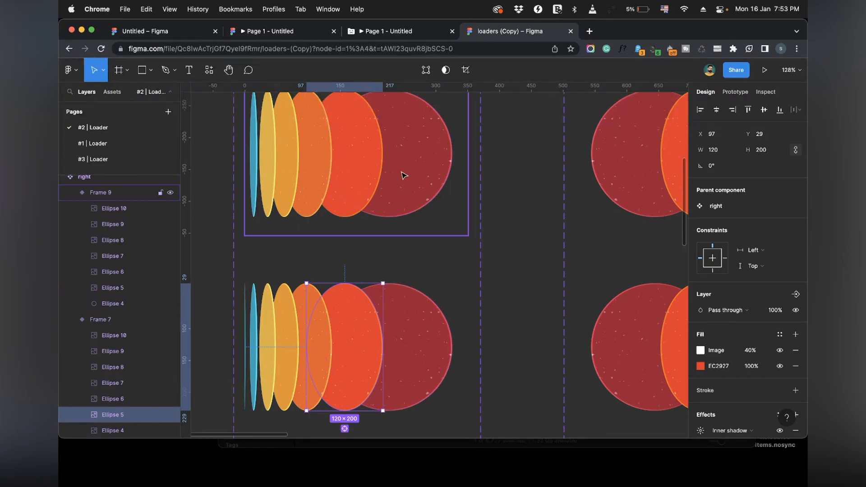
pyautogui.click(419, 176)
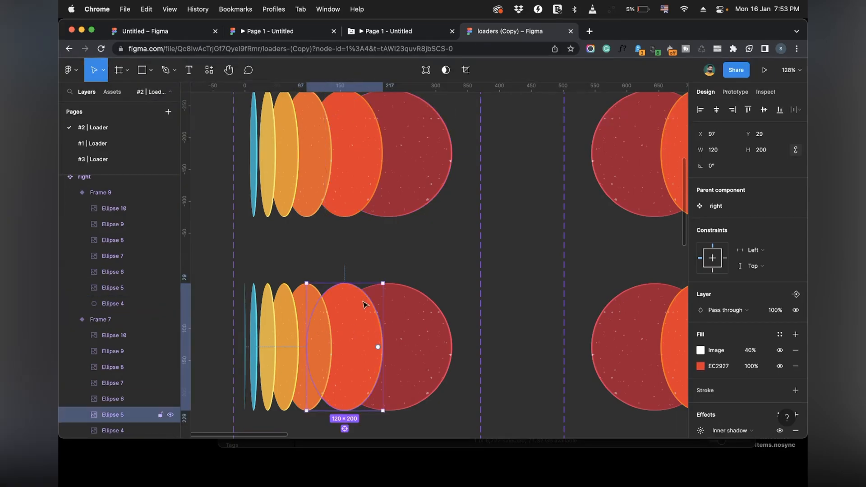
pyautogui.click(414, 204)
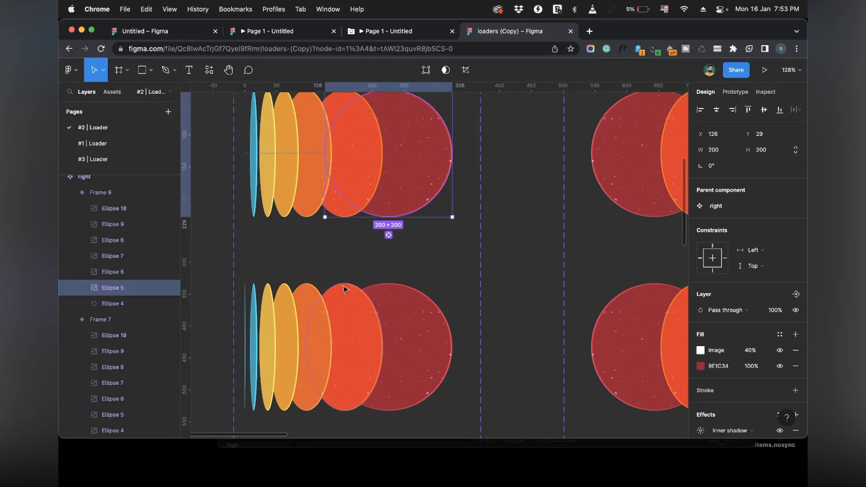
pyautogui.click(246, 330)
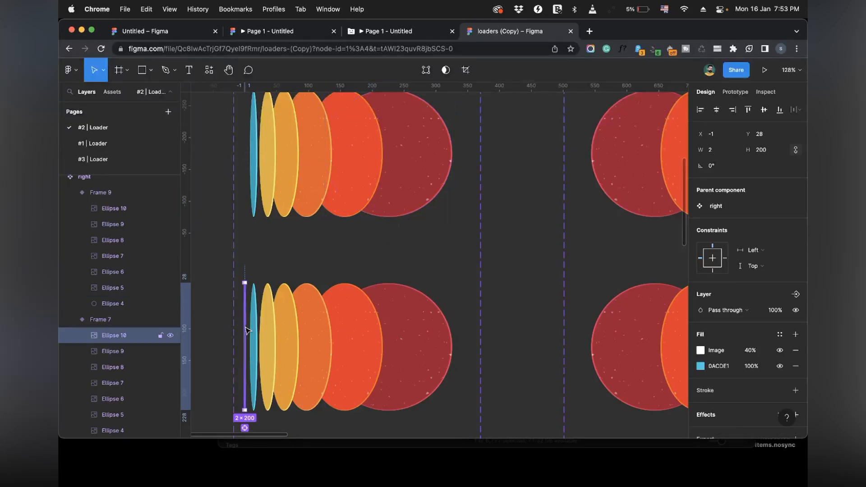
pyautogui.click(256, 162)
pyautogui.click(258, 292)
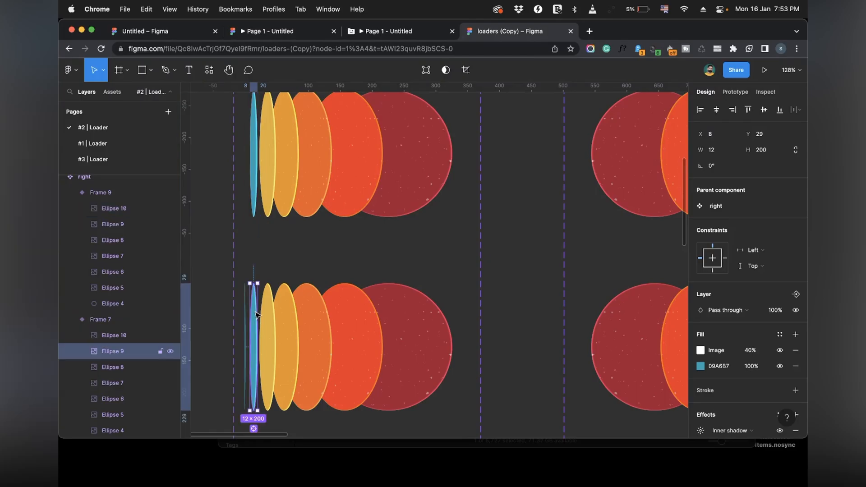
pyautogui.click(272, 181)
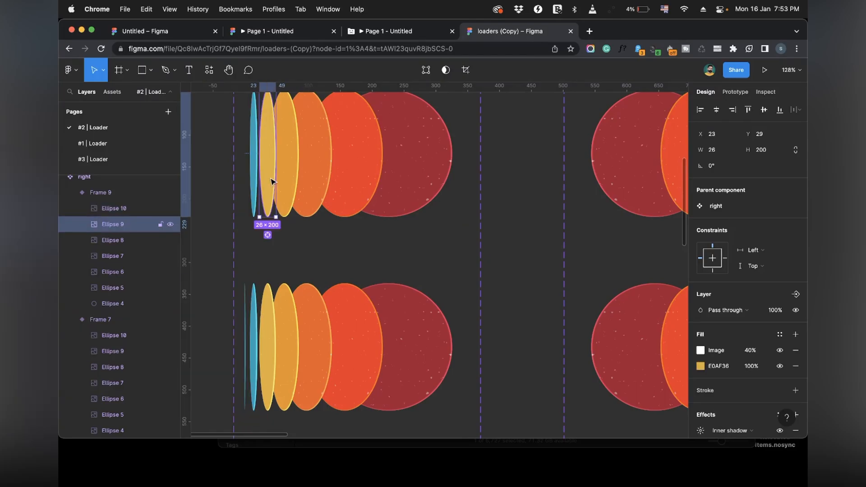
pyautogui.click(322, 333)
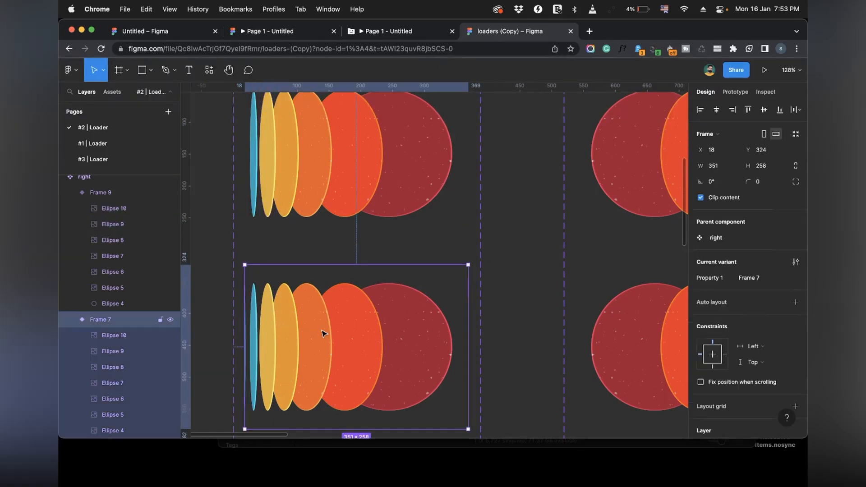
pyautogui.click(306, 318)
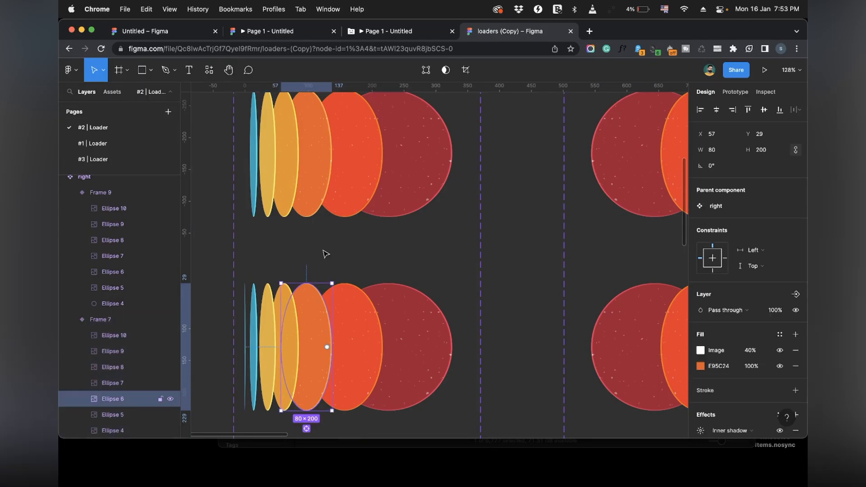
pyautogui.click(352, 194)
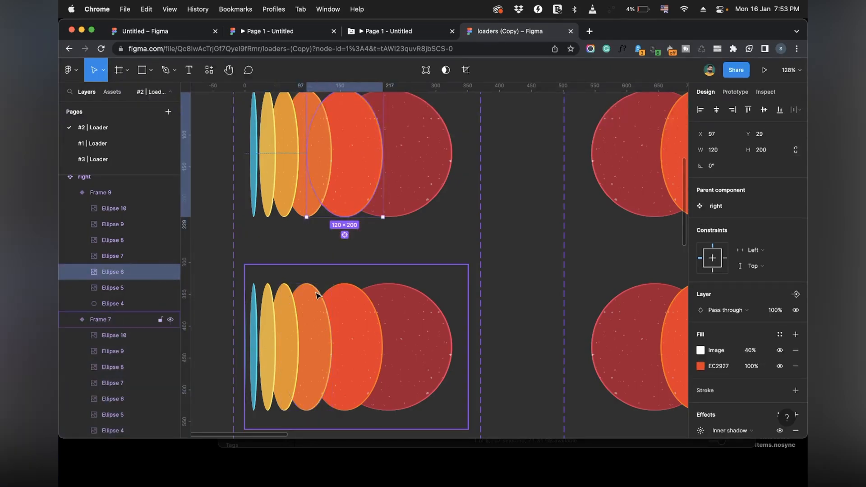
pyautogui.click(319, 294)
pyautogui.click(360, 183)
pyautogui.click(344, 266)
# Inspect the left component's two variants and view the prototype interaction on its Frame 7 variant.
pyautogui.scroll(-5, 342, 266)
pyautogui.hscroll(5, 343, 271)
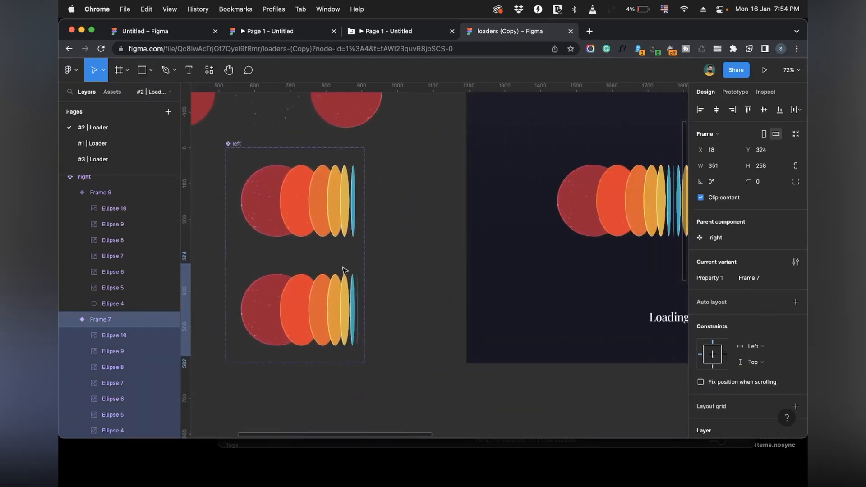
pyautogui.click(425, 220)
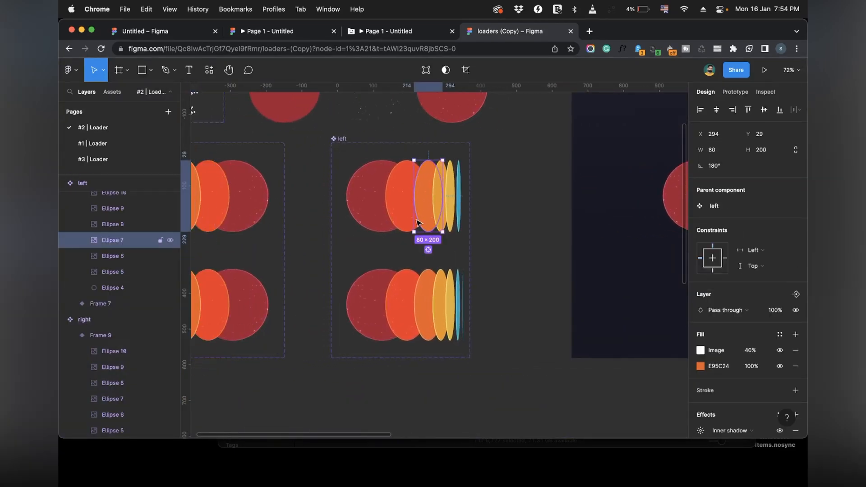
pyautogui.click(476, 217)
pyautogui.click(404, 212)
pyautogui.hotkey('shift', '2')
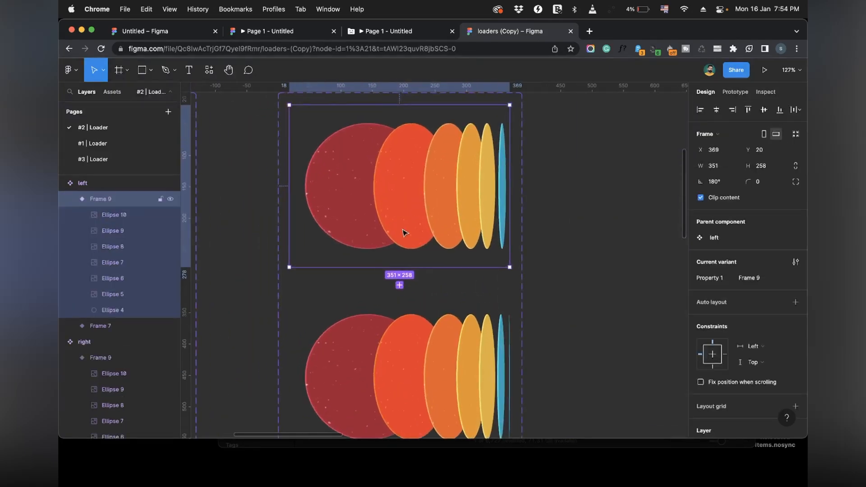
pyautogui.click(400, 340)
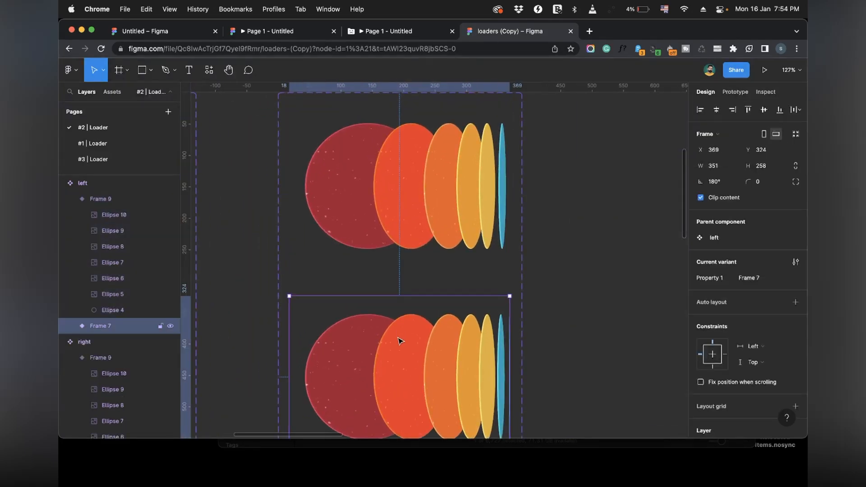
pyautogui.click(735, 92)
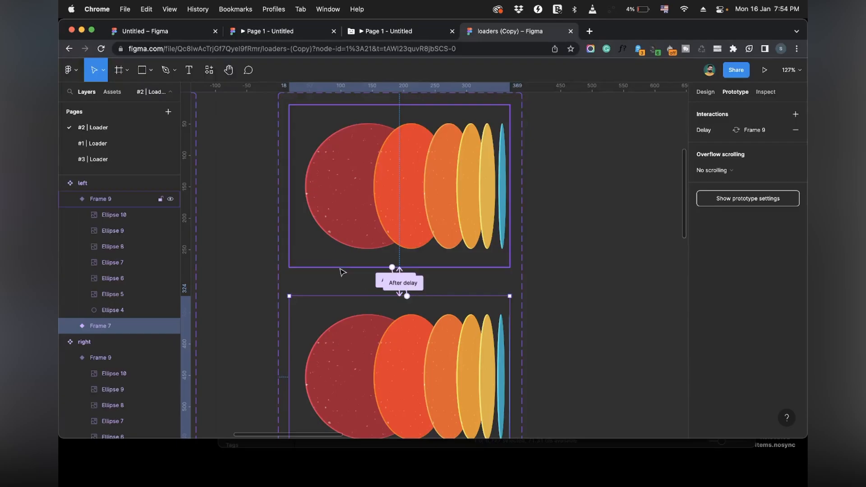
# Examine the combined loader group in Frame 12 and preview its animation.
pyautogui.scroll(-5, 338, 274)
pyautogui.hscroll(6, 350, 276)
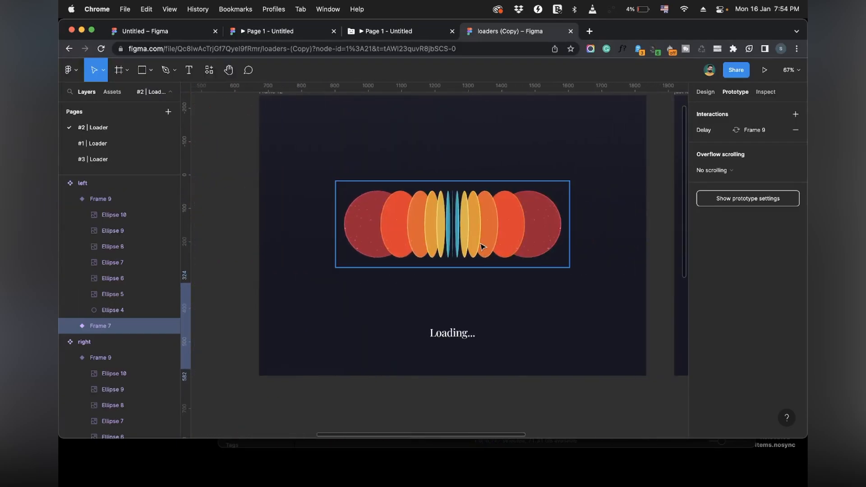
pyautogui.scroll(5, 481, 246)
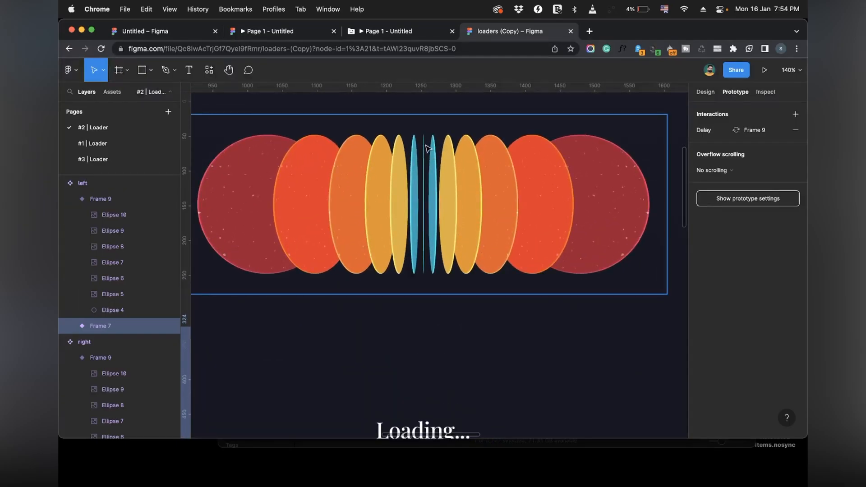
pyautogui.click(626, 156)
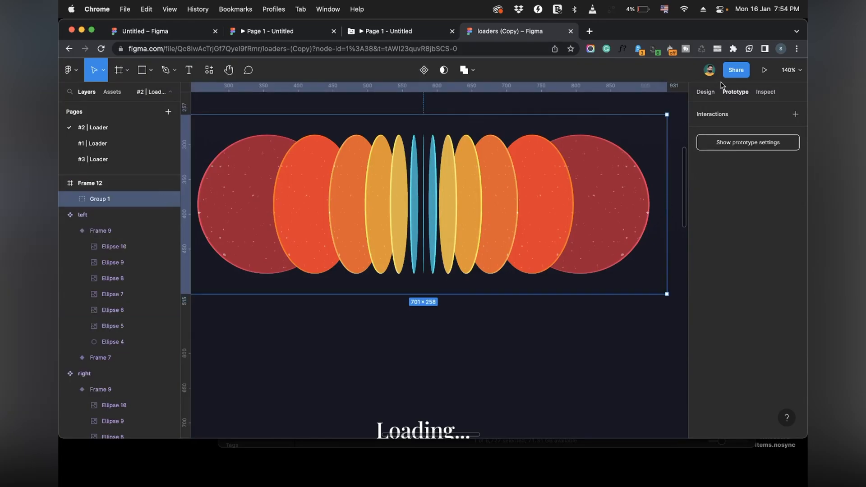
pyautogui.click(762, 73)
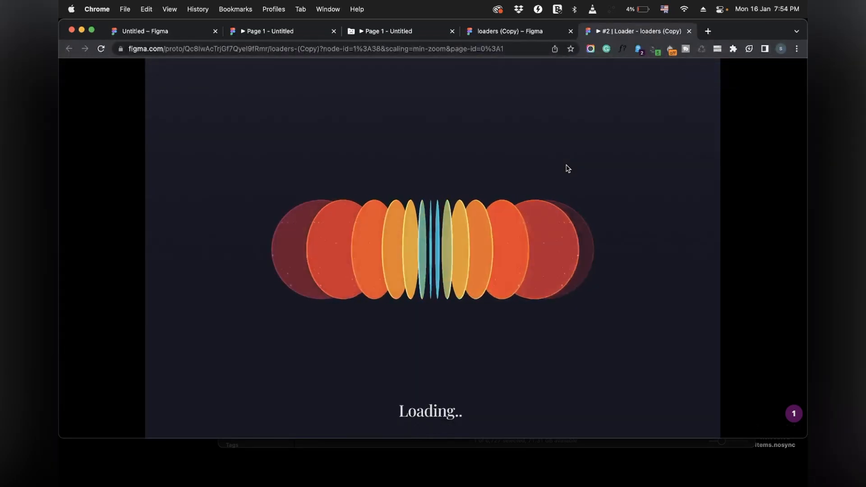
# Compare the chip animation preview with the colored loader preview.
pyautogui.click(276, 33)
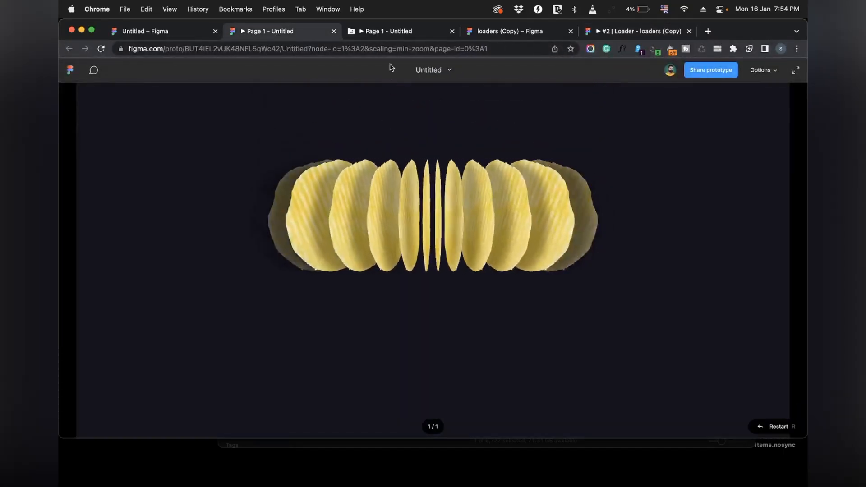
pyautogui.click(391, 34)
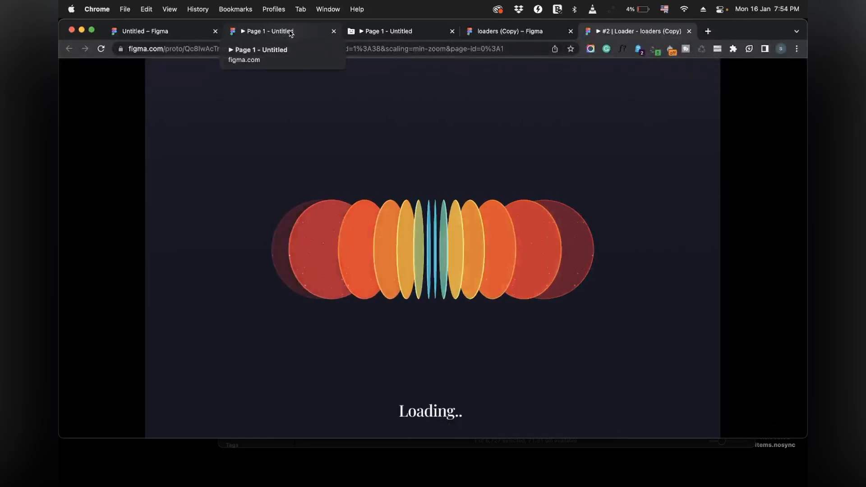
pyautogui.click(291, 34)
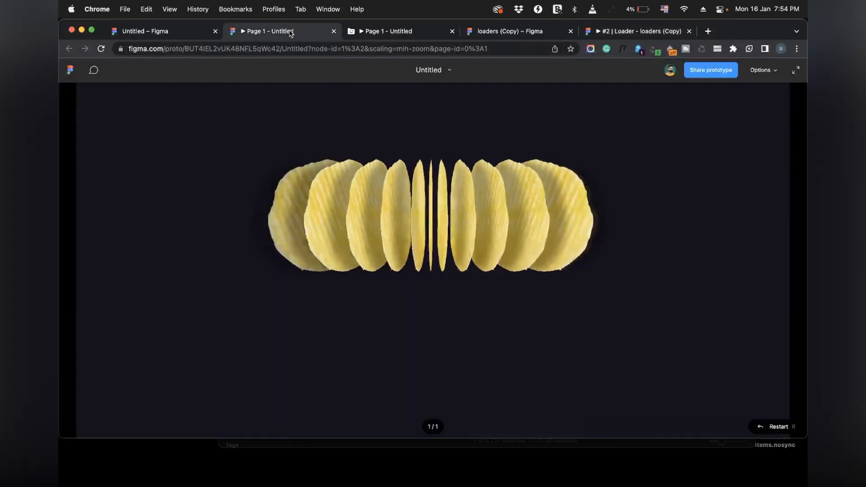